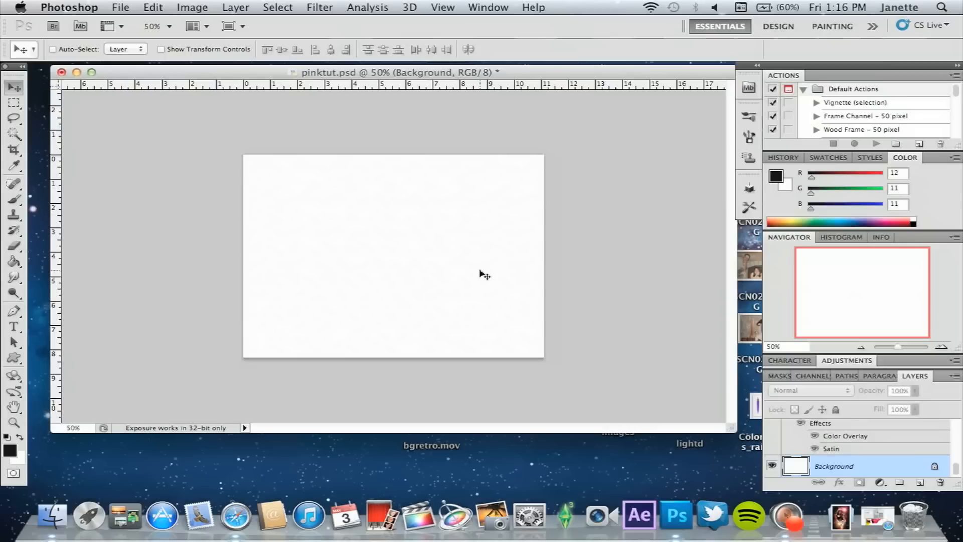
Step: Examine the Background layer's paper texture at 100% zoom
click(942, 347)
click(942, 347)
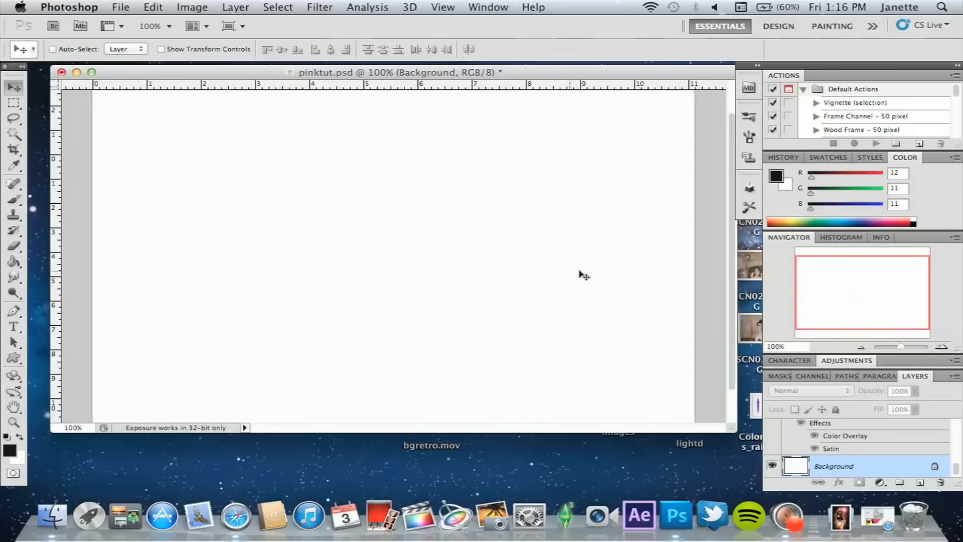
click(861, 346)
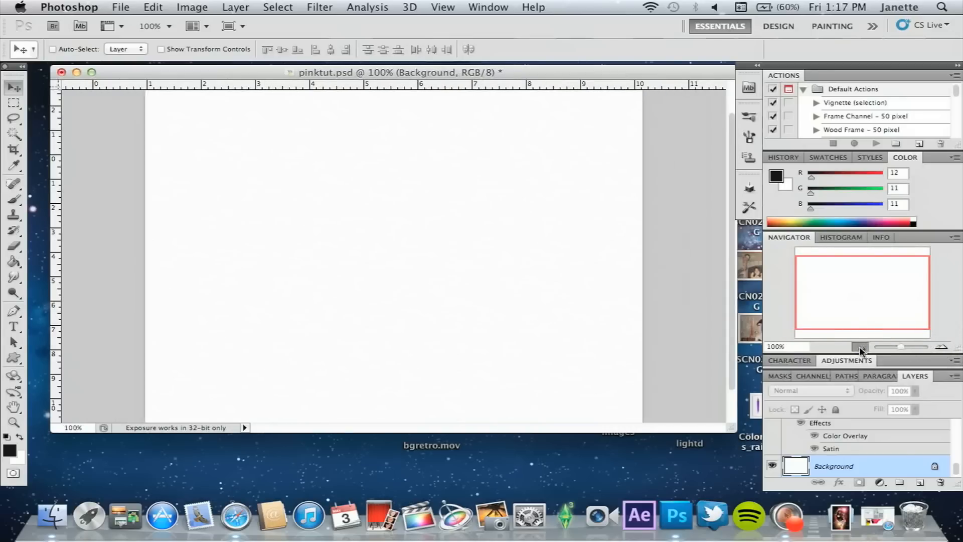
click(861, 347)
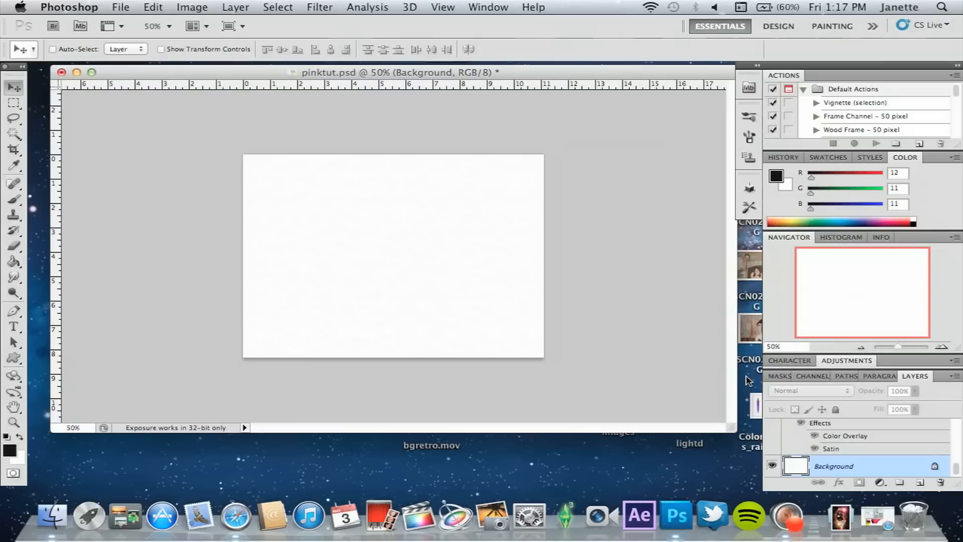
Step: Review the Texturizer filter settings for the Background layer and close the filter without applying it
click(319, 7)
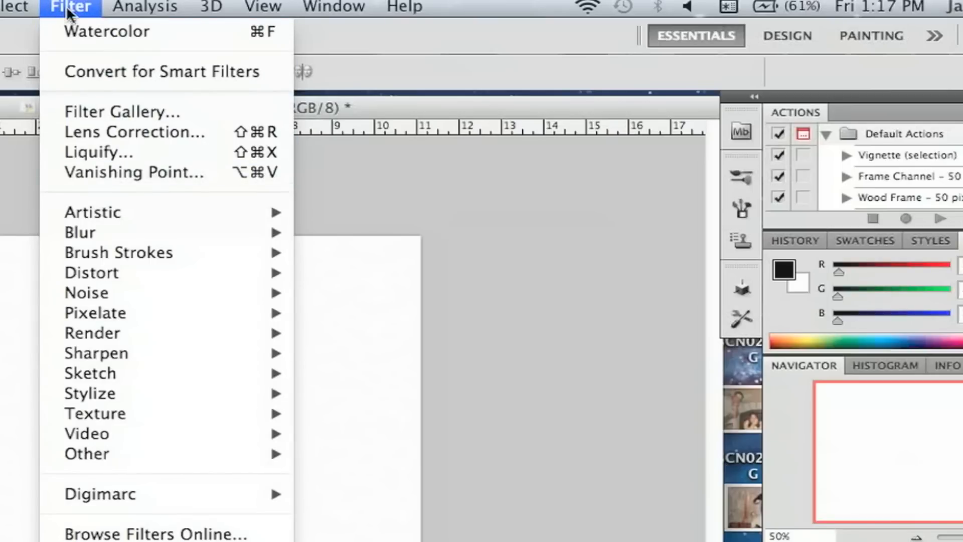
mouse_move(173, 383)
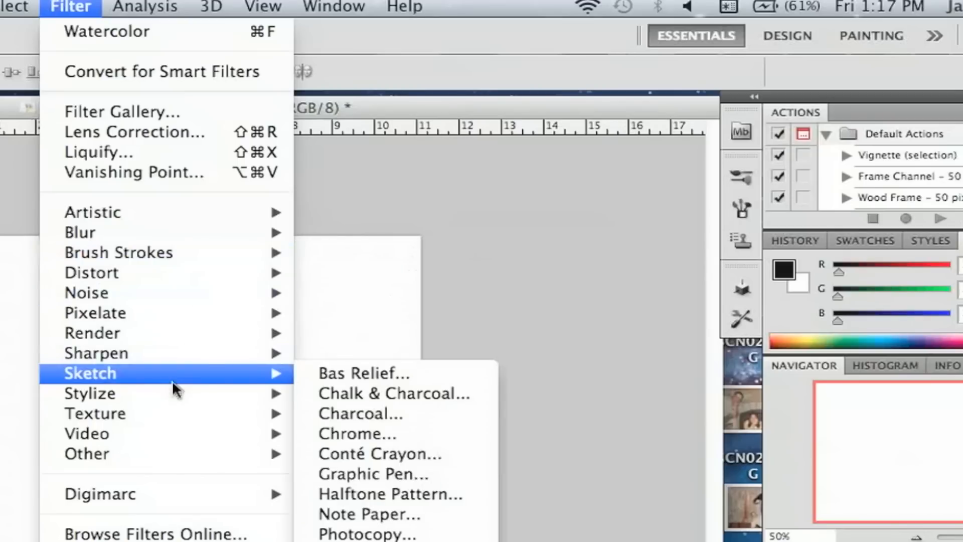
mouse_move(176, 421)
click(354, 516)
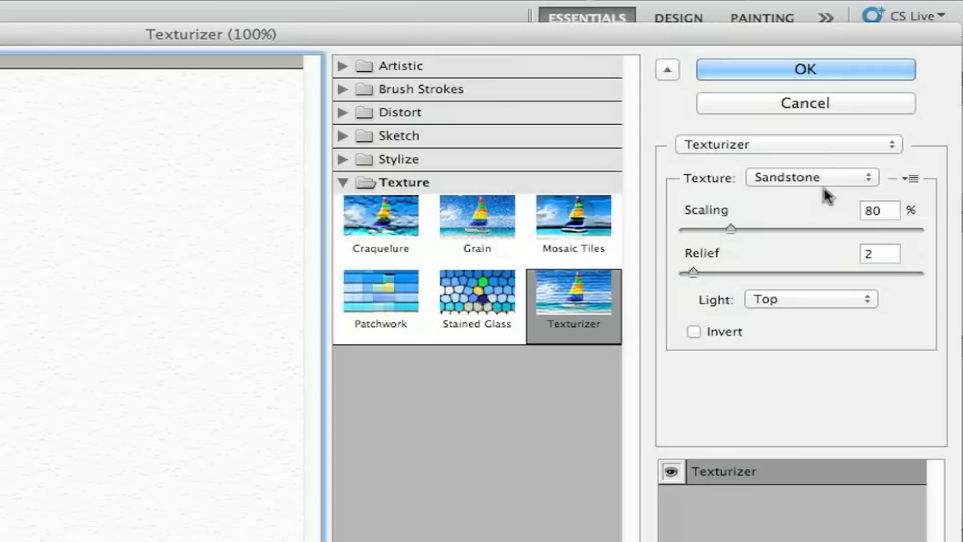
click(829, 111)
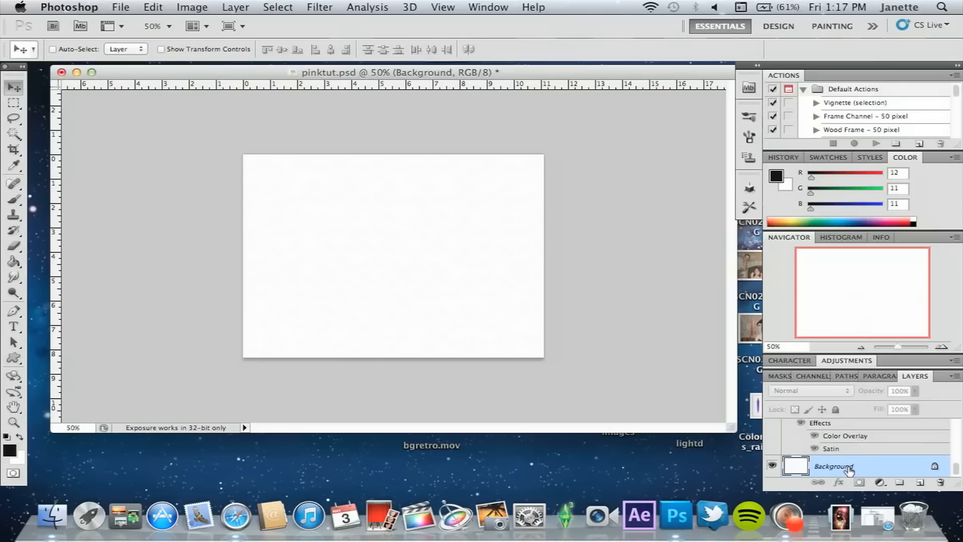
Step: Make Layer 1, the masked cut-out of the woman, visible
scroll(855, 439, up, 8)
scroll(855, 440, down, 3)
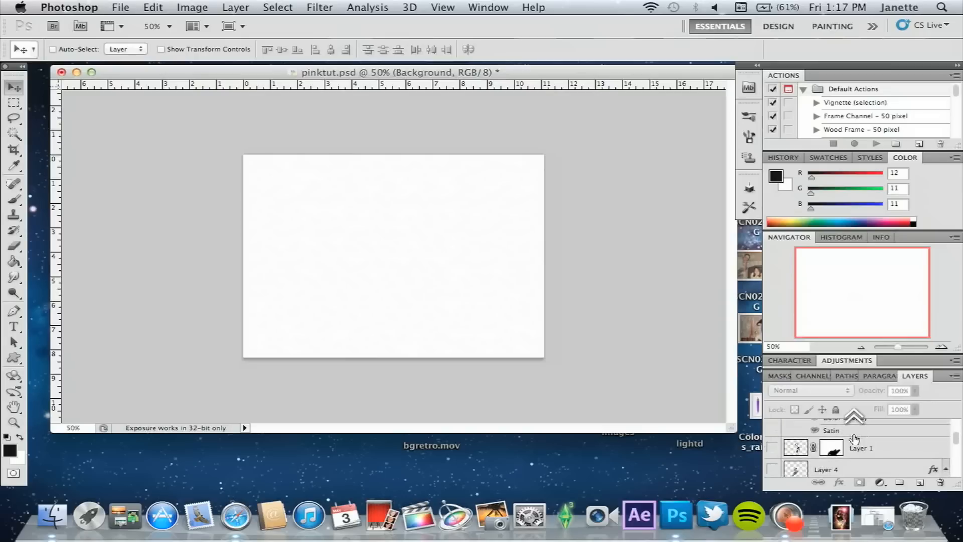
click(773, 447)
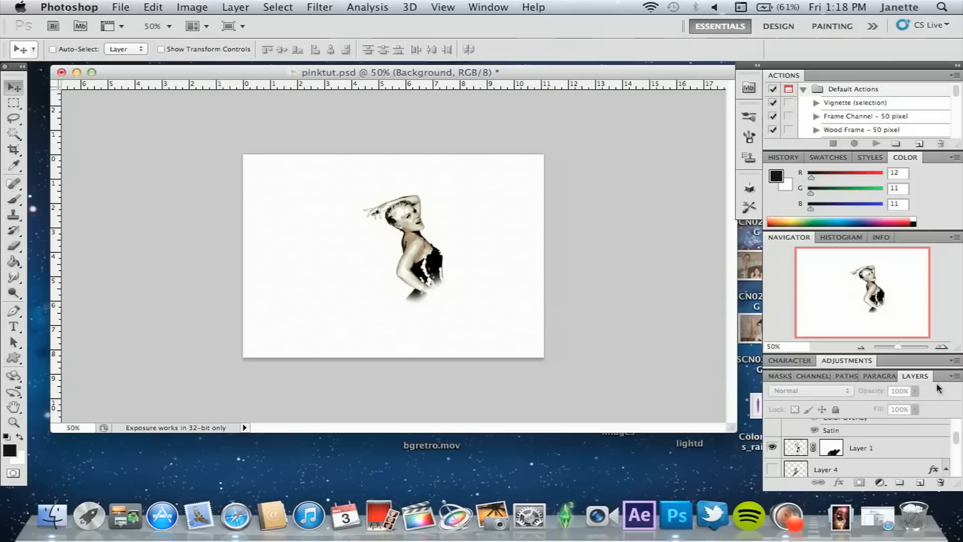
Step: Disable Layer 1's mask to inspect the full cut-out, and re-enable the mask
right_click(831, 449)
click(802, 358)
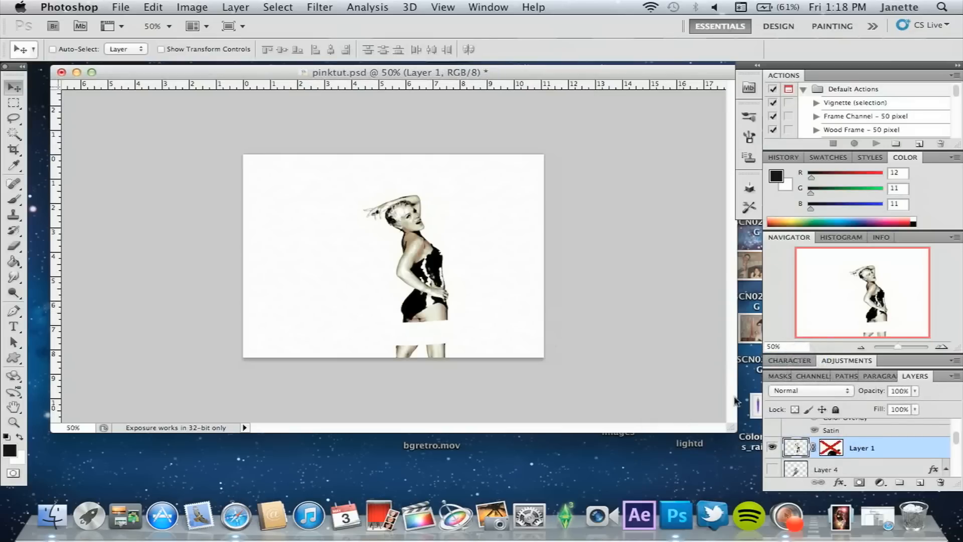
right_click(835, 454)
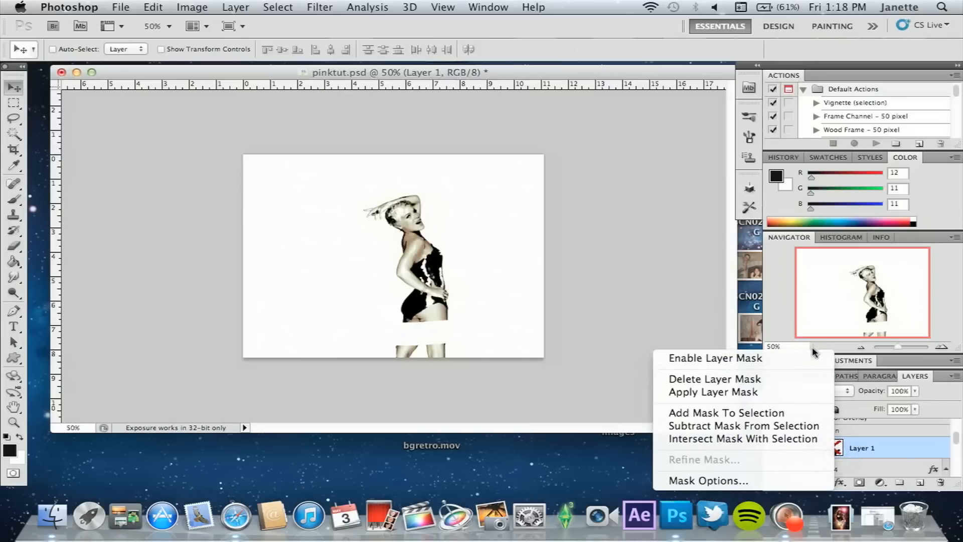
click(814, 358)
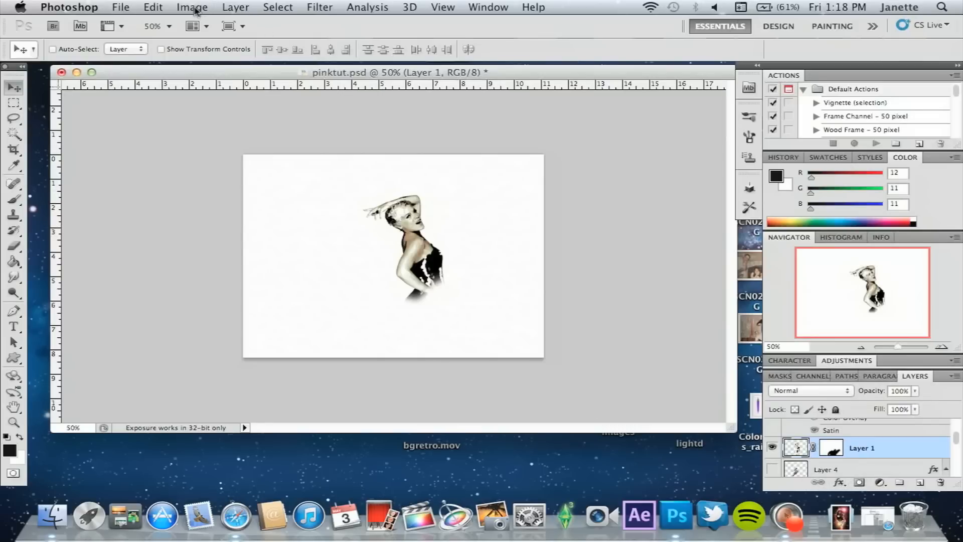
Step: Try a Levels adjustment on Layer 1 with the input black point at 66 and the white point at 107
click(195, 11)
mouse_move(219, 54)
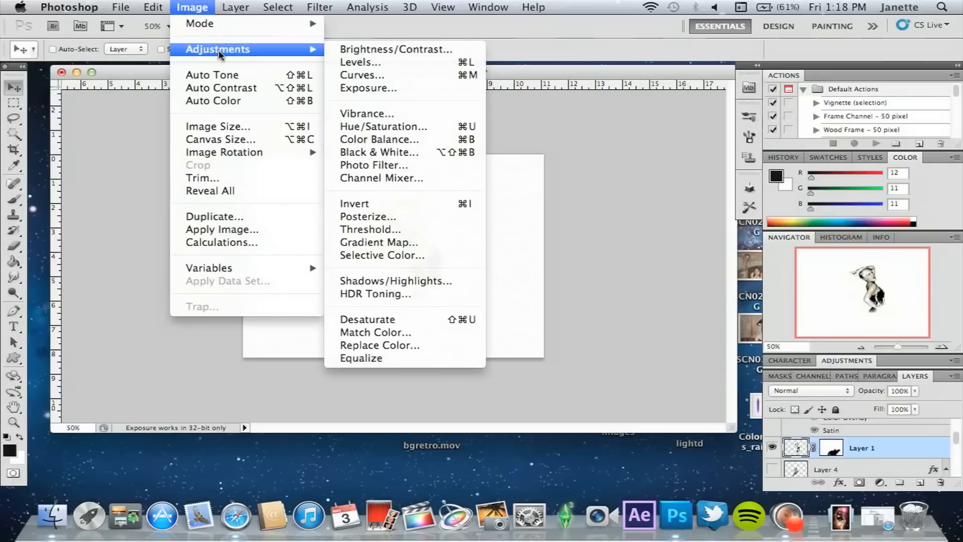
click(348, 63)
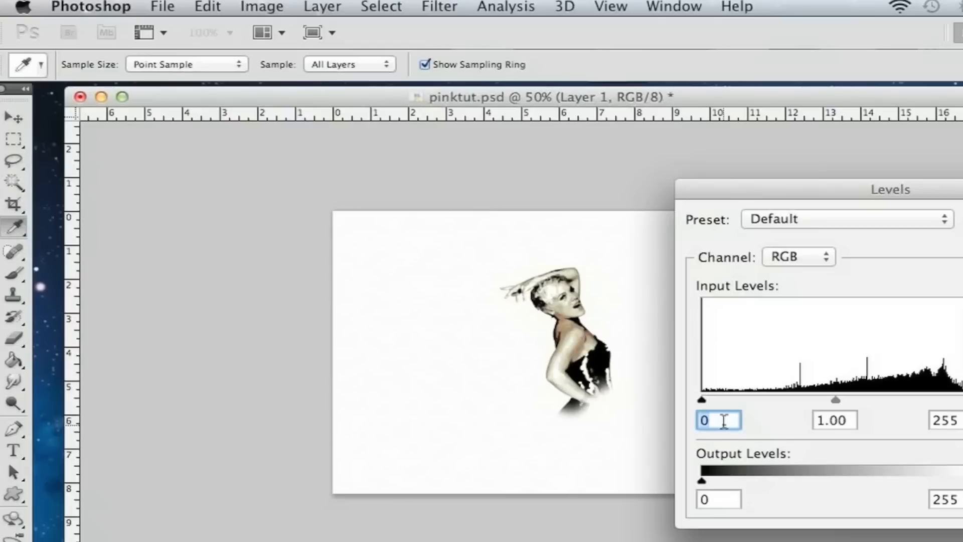
text(66)
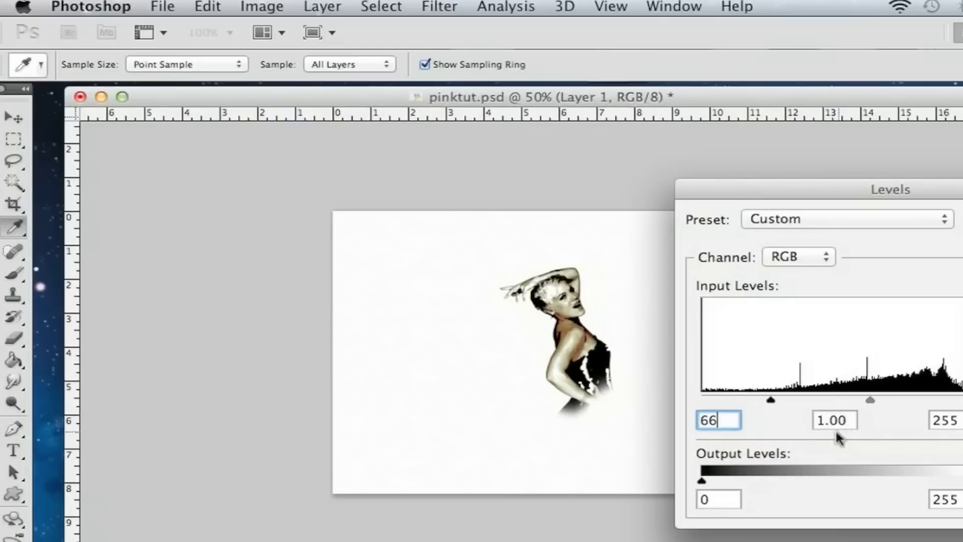
click(957, 420)
key(BackSpace)
key(BackSpace)
key(BackSpace)
text(107)
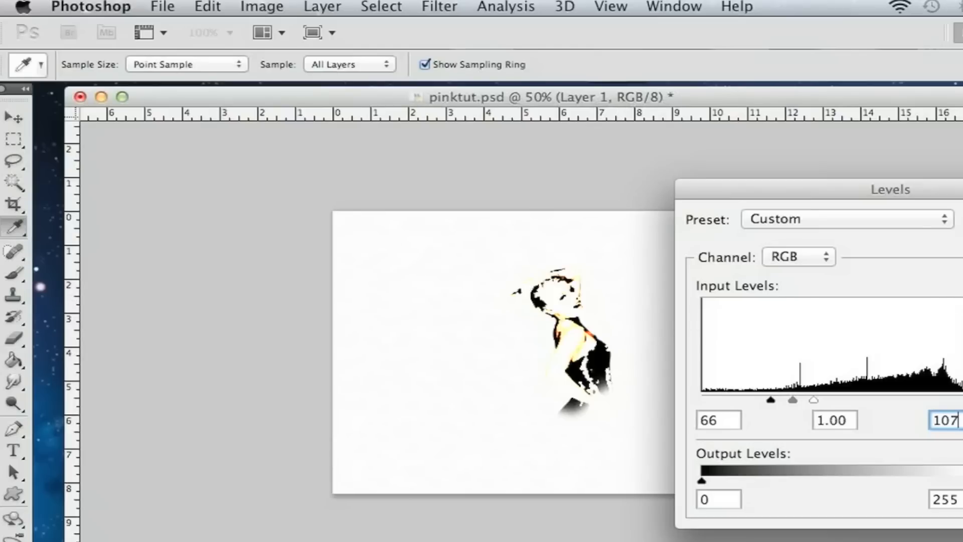
key(Escape)
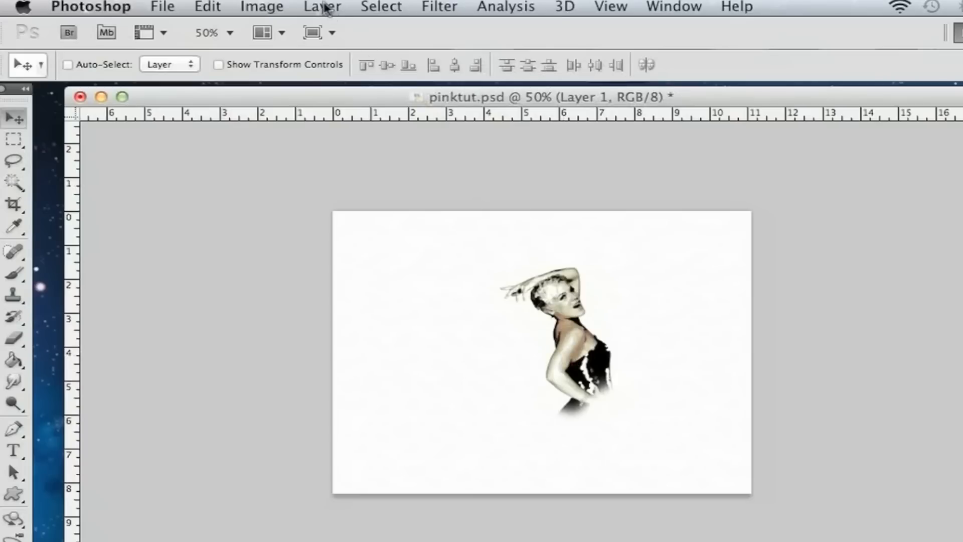
Step: View the Hue/Saturation adjustment options for Layer 1 and dismiss them
click(267, 7)
mouse_move(309, 71)
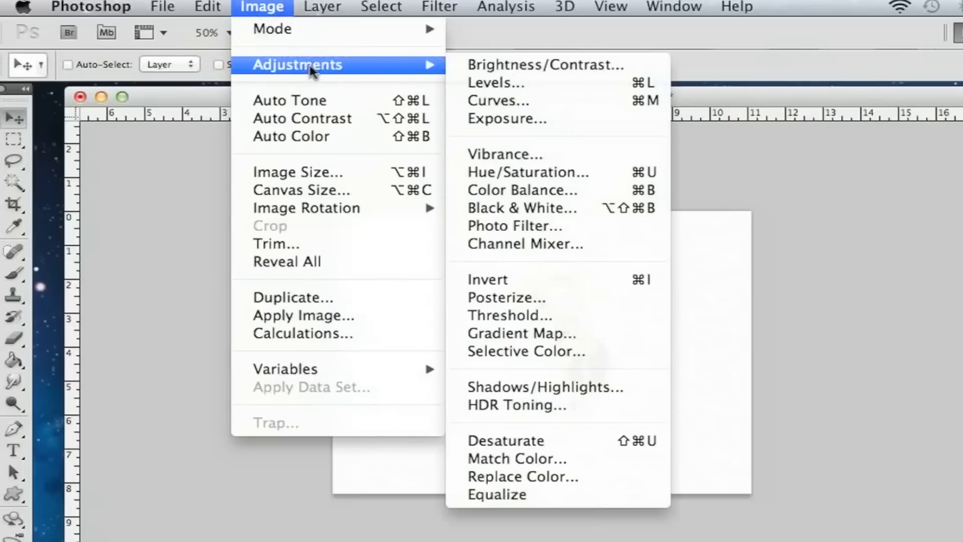
click(495, 173)
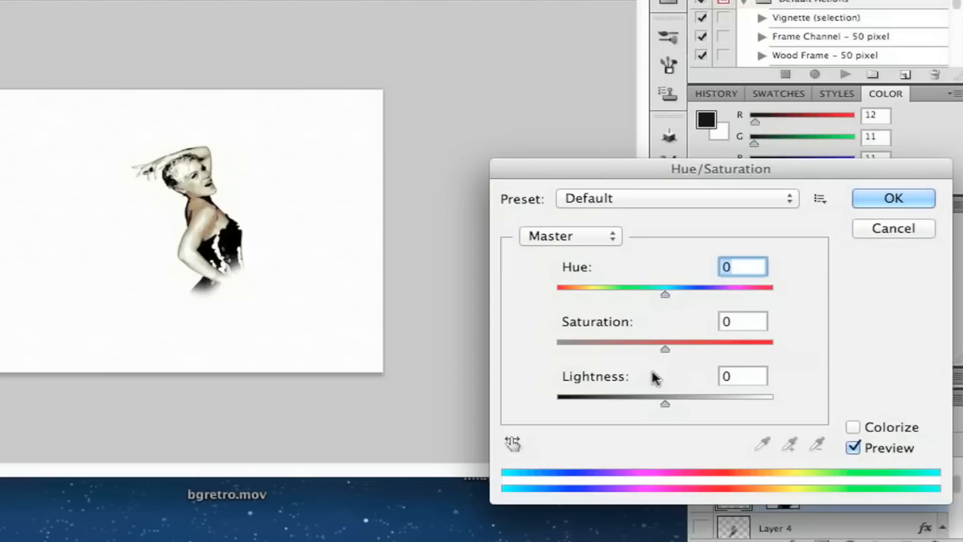
click(914, 228)
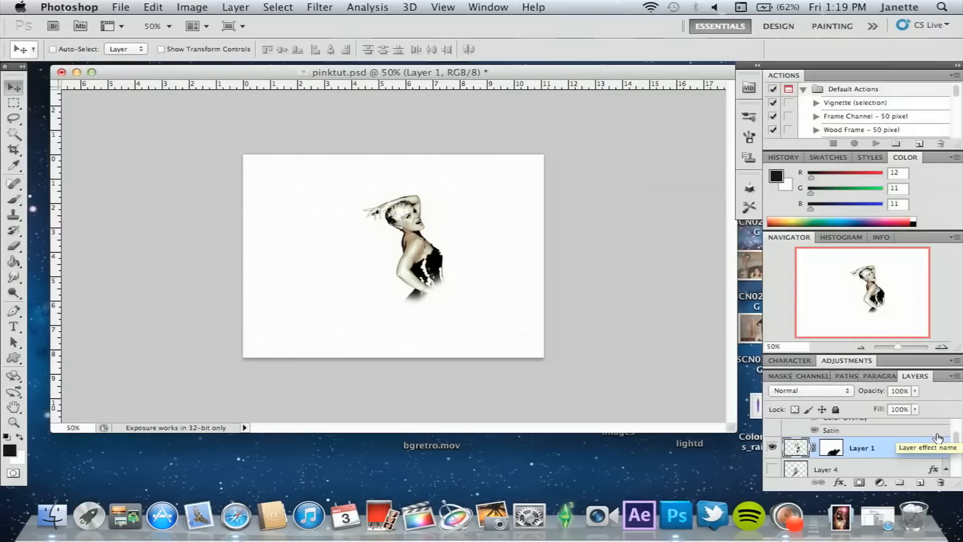
Step: Set the Brush tool to one of the 2500 px sampled paint-stroke brushes
click(14, 203)
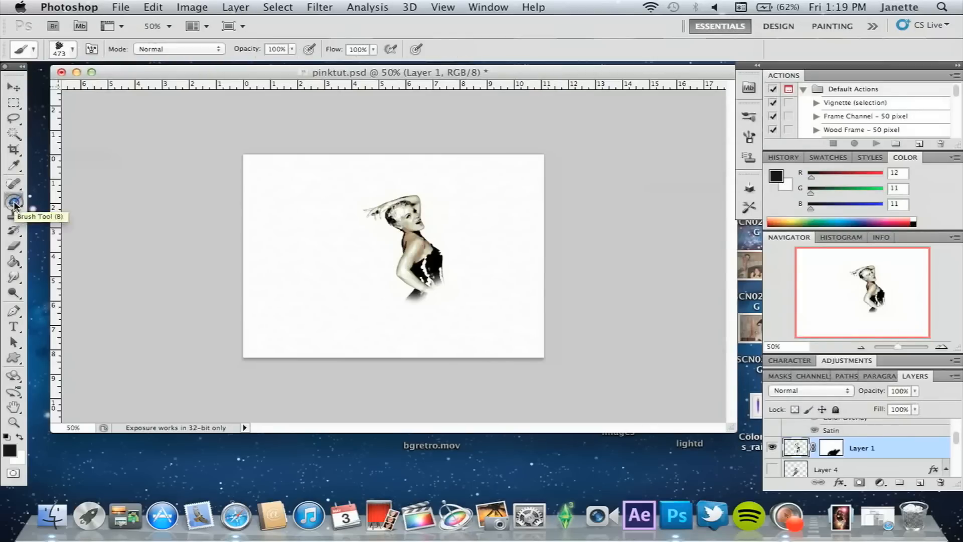
click(73, 49)
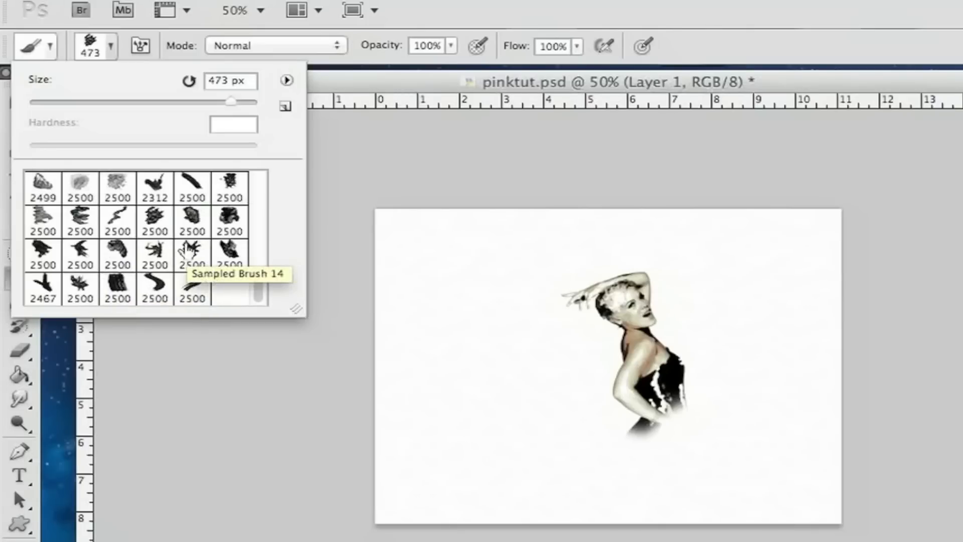
click(190, 225)
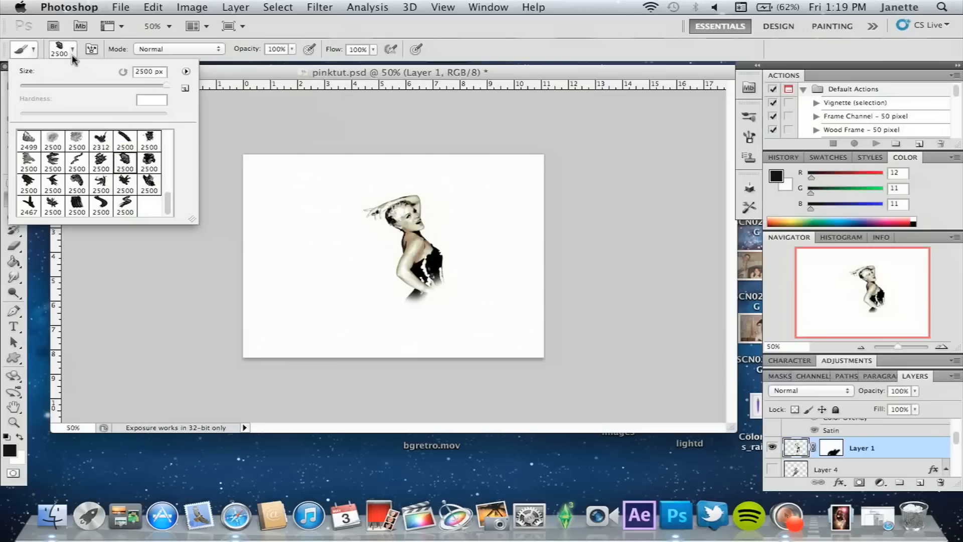
click(71, 54)
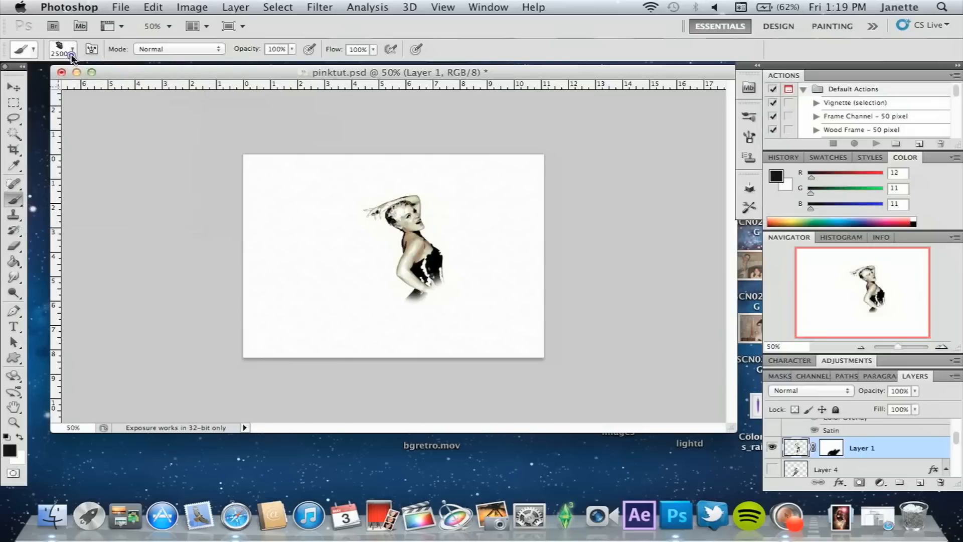
Step: Make Layer 2 with the red paint strokes visible and switch to the Move tool
drag(834, 454, 831, 468)
click(772, 450)
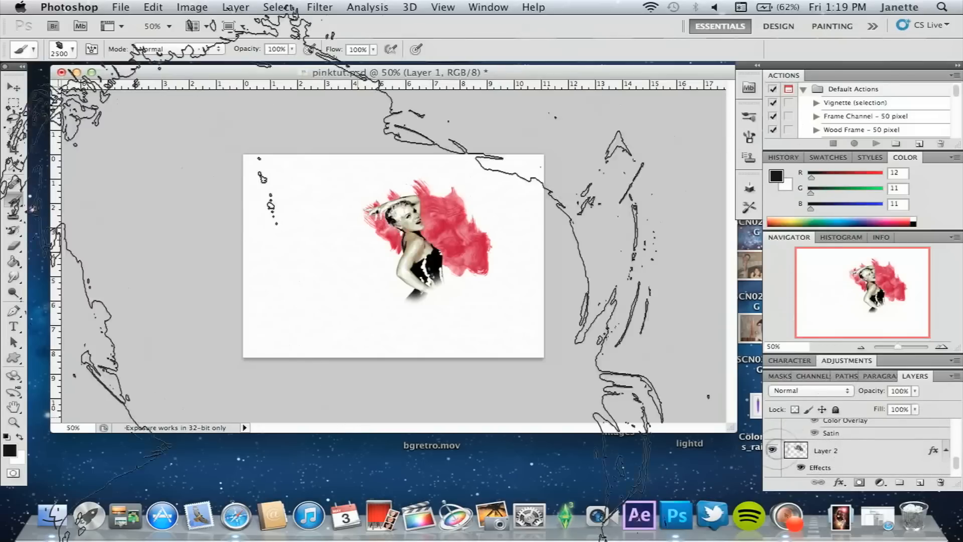
click(18, 88)
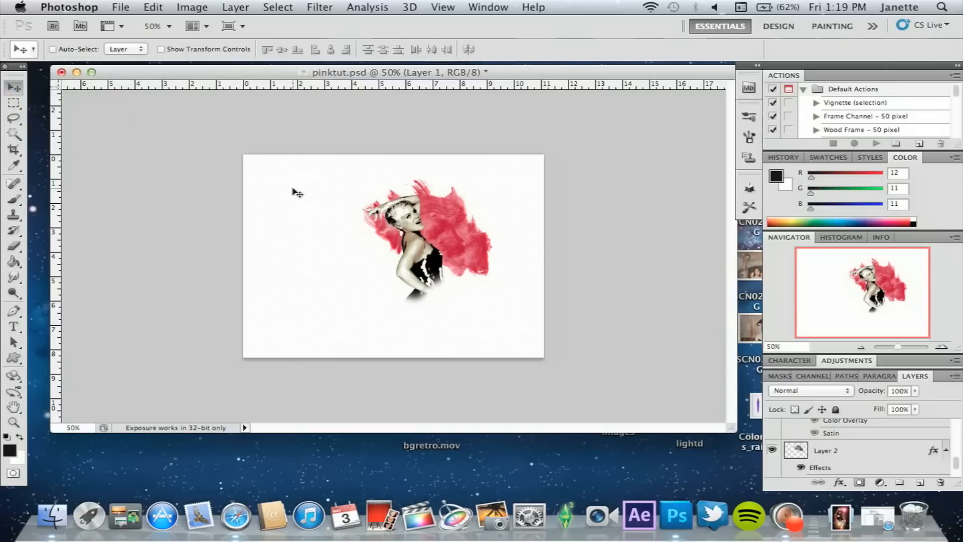
Step: Examine the Satin effect in Layer 2's layer style, including its contour choices and satin color values
double_click(878, 455)
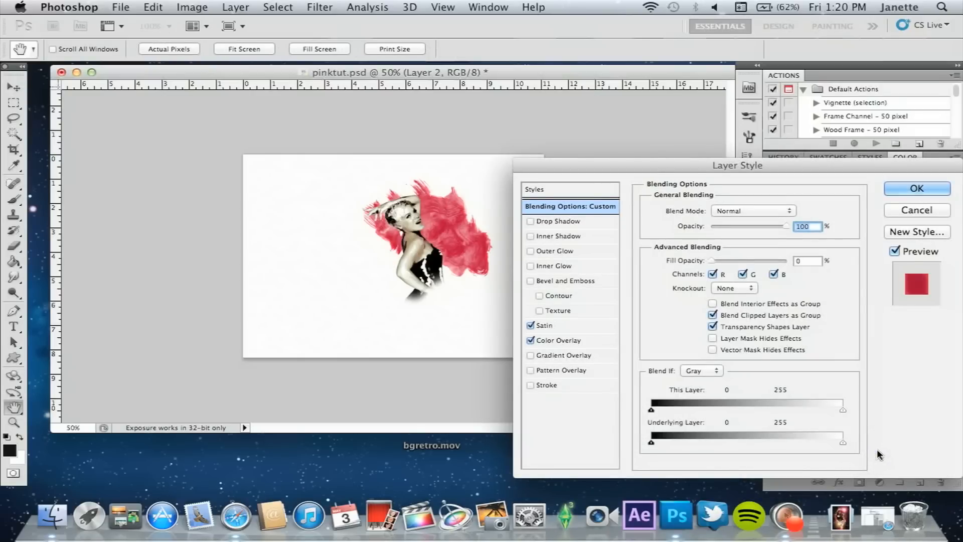
click(591, 327)
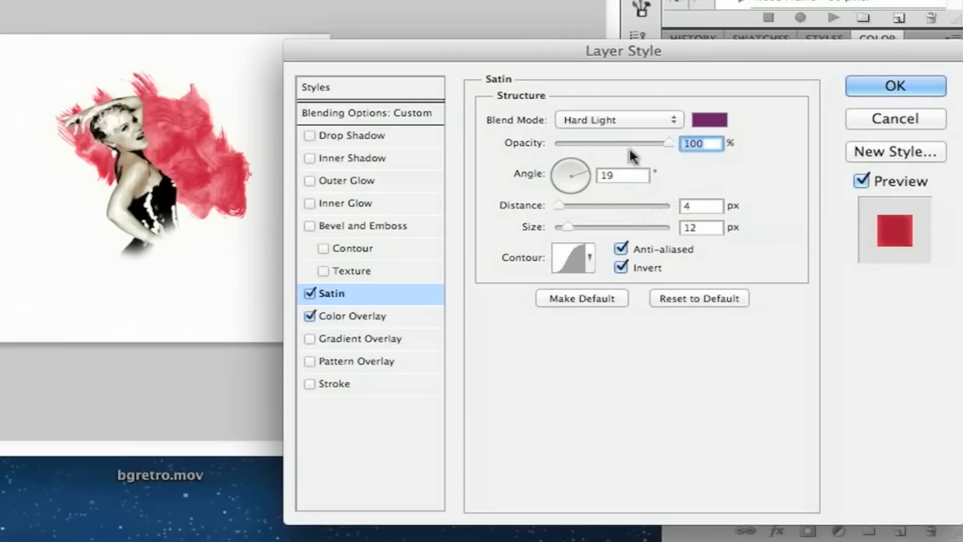
click(591, 260)
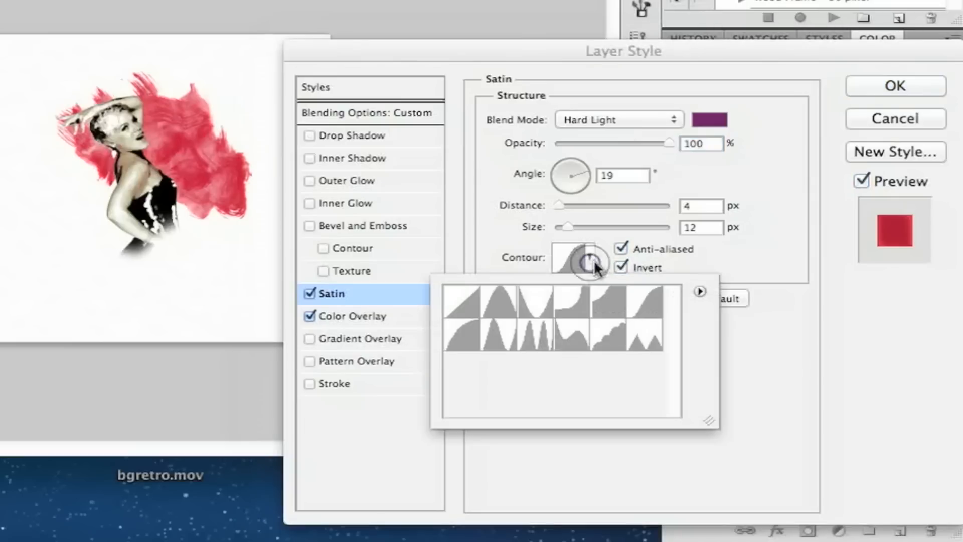
click(652, 314)
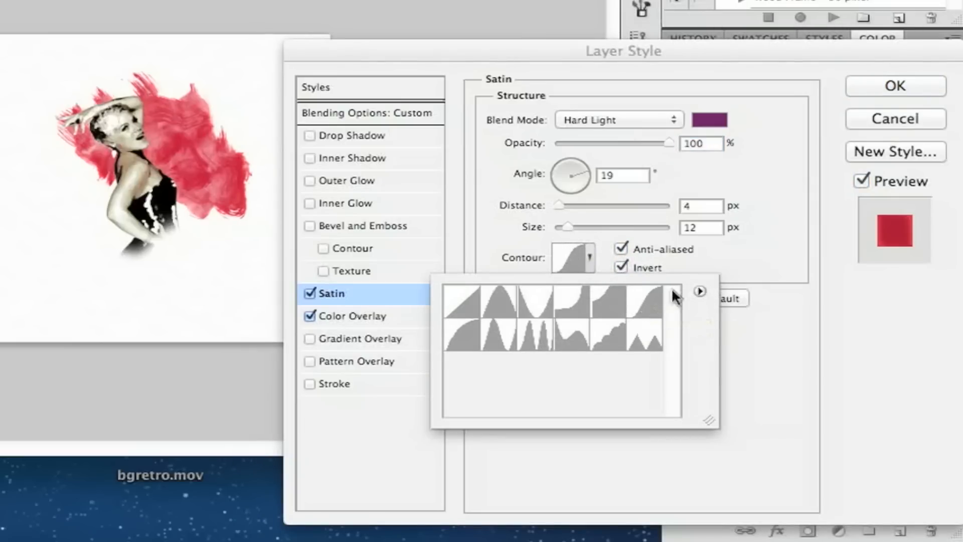
click(577, 256)
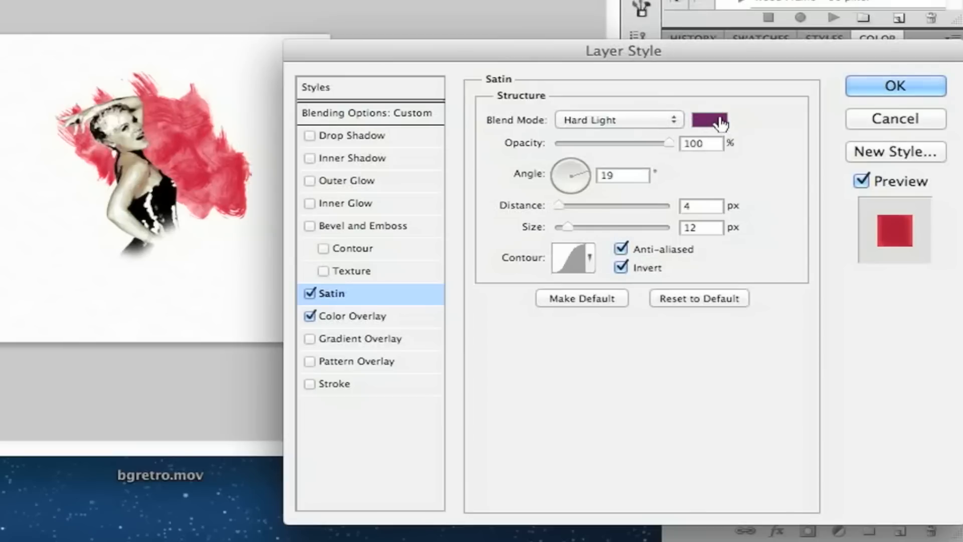
click(719, 123)
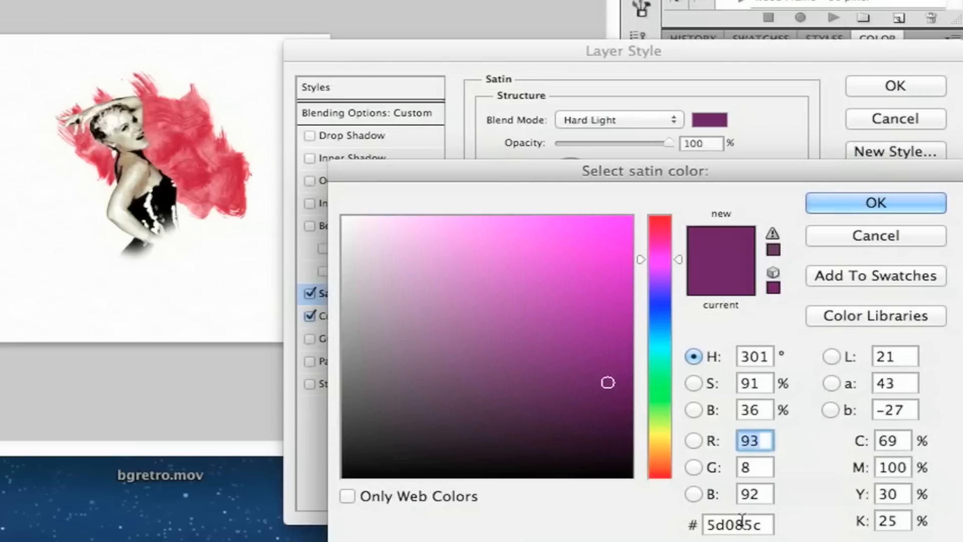
click(846, 201)
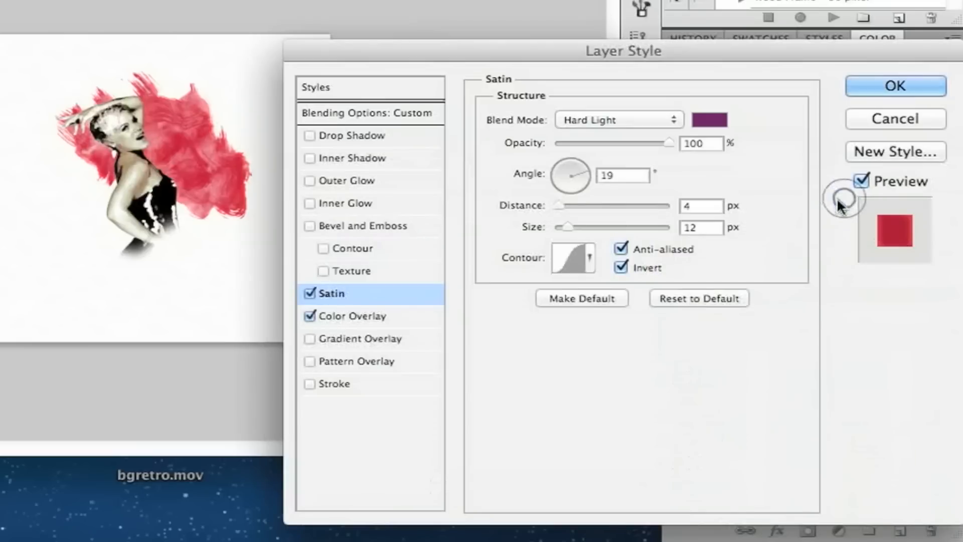
Step: Examine the Color Overlay effect in Layer 2's layer style, including its overlay color values, and close the layer style
click(408, 317)
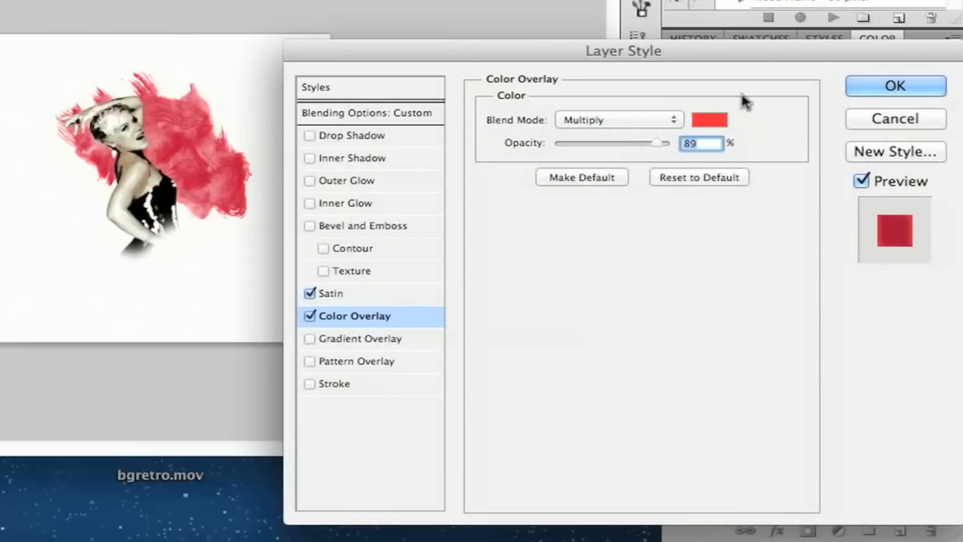
click(709, 119)
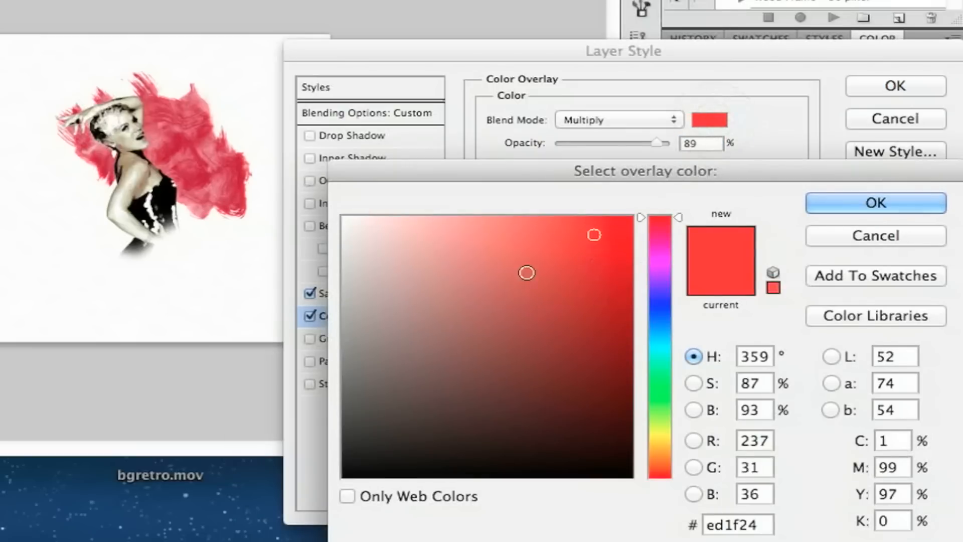
click(887, 200)
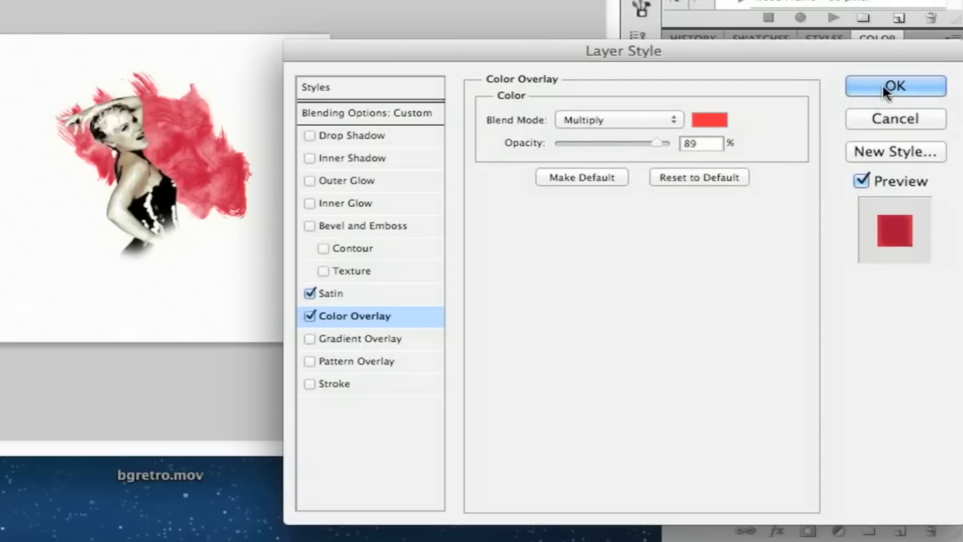
click(853, 89)
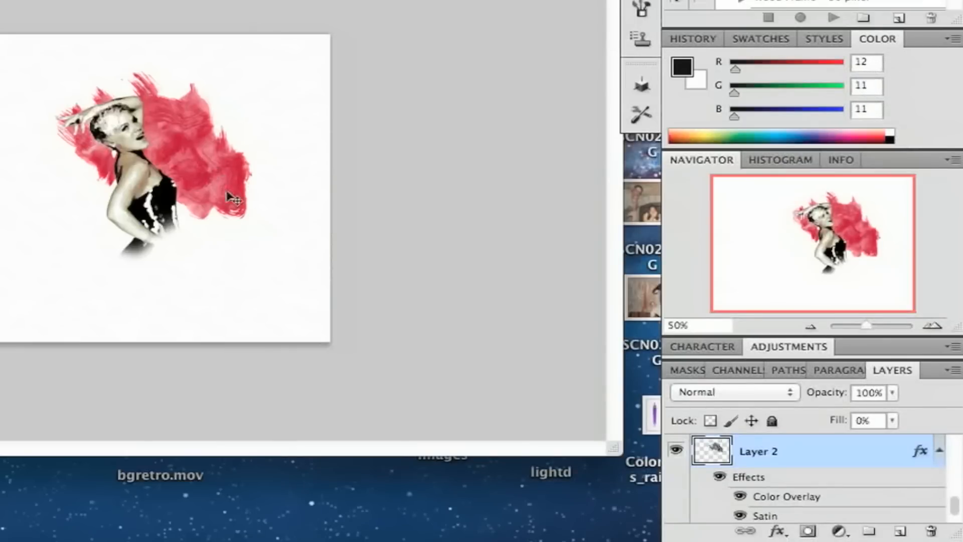
Step: Make Layer 3 with the blue paint strokes visible and examine its Satin effect, including the satin color values
drag(836, 499, 843, 496)
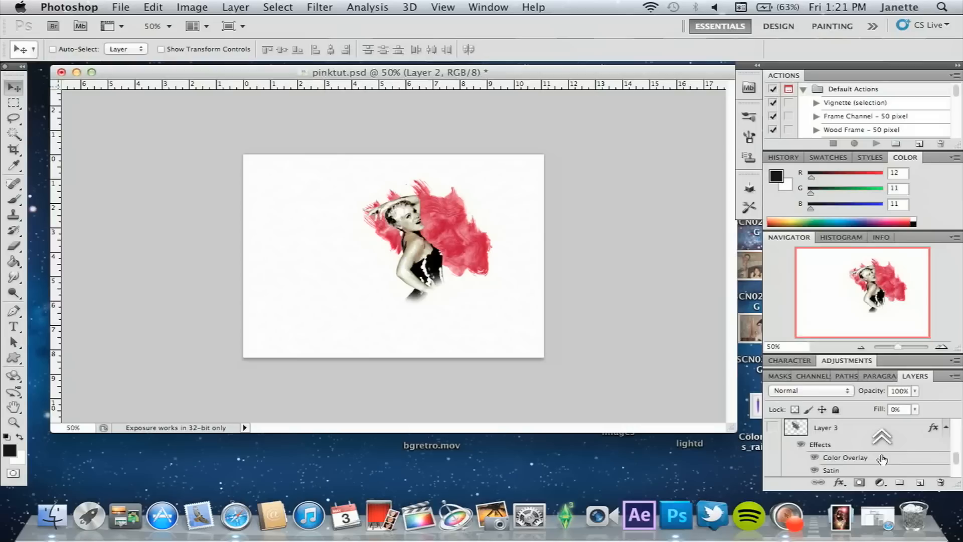
click(772, 428)
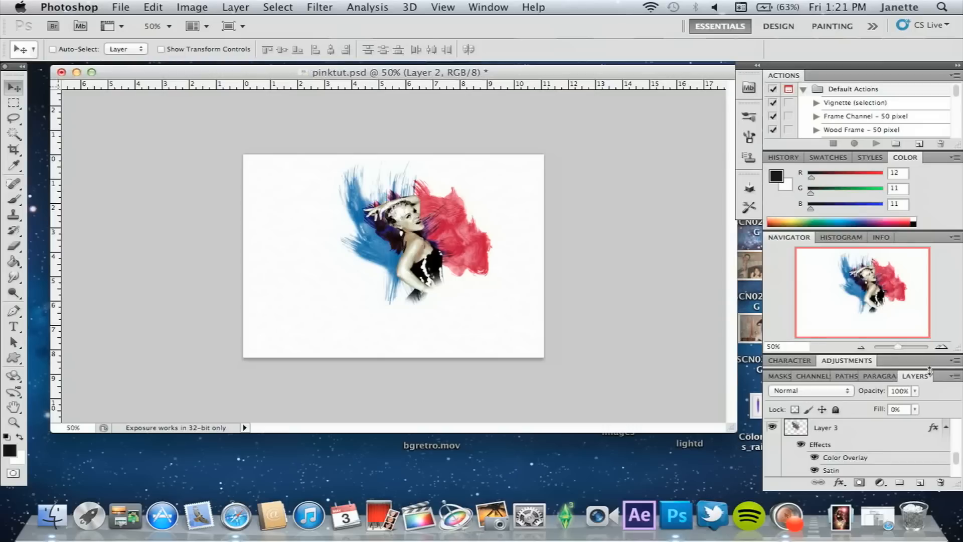
double_click(873, 427)
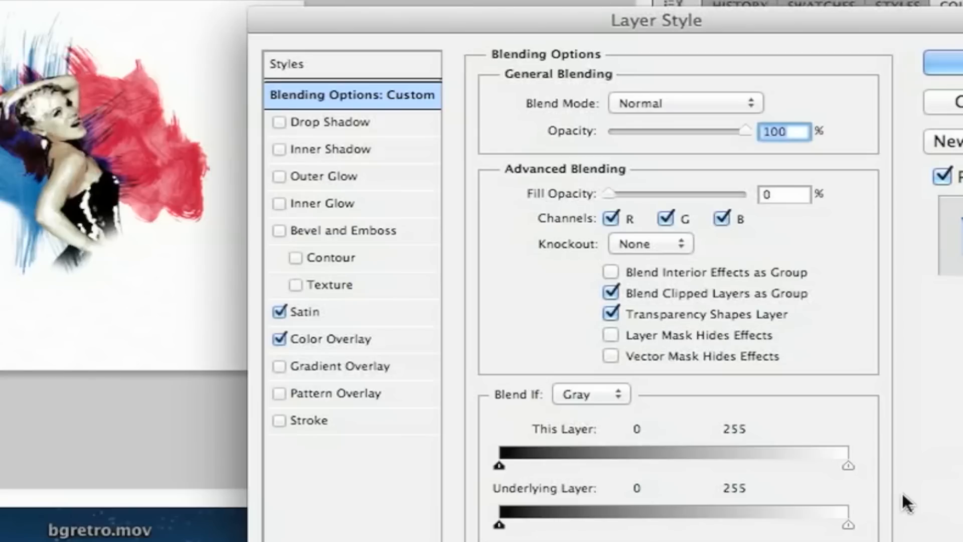
click(391, 313)
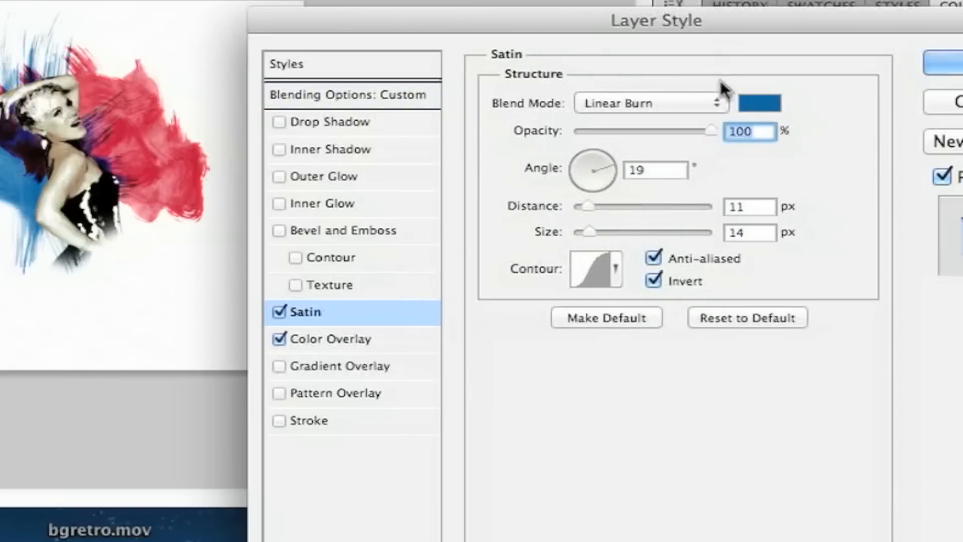
click(763, 103)
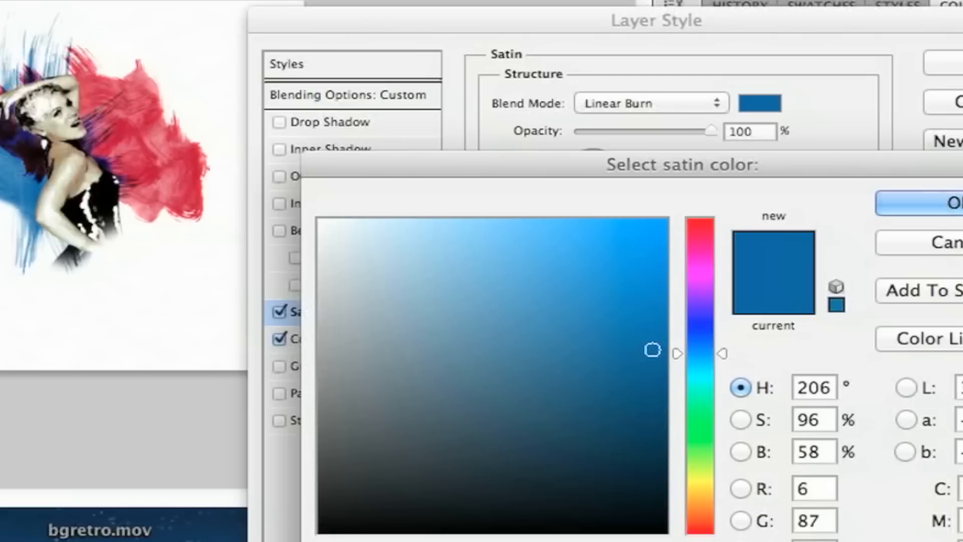
key(Return)
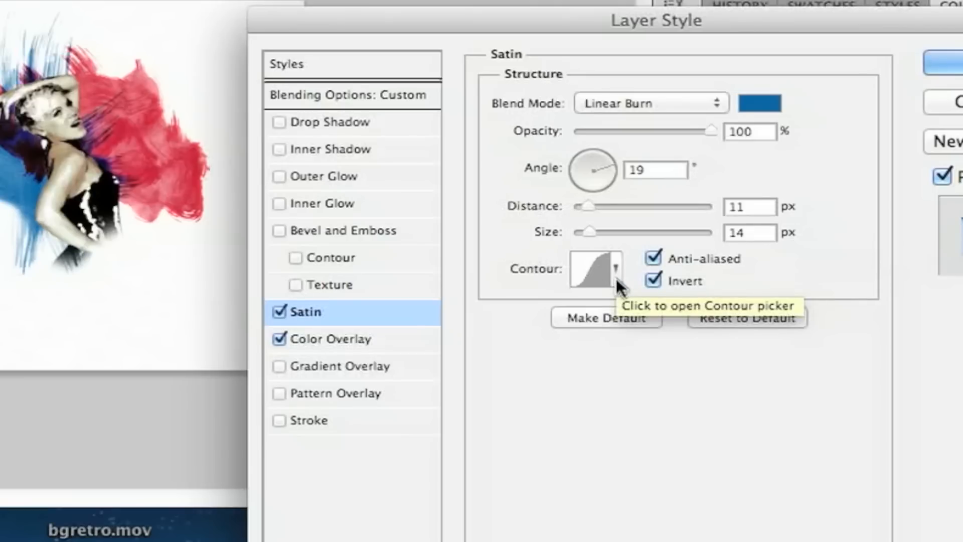
Step: Examine the Color Overlay effect of Layer 3, including its overlay color values, and close the layer style
click(404, 338)
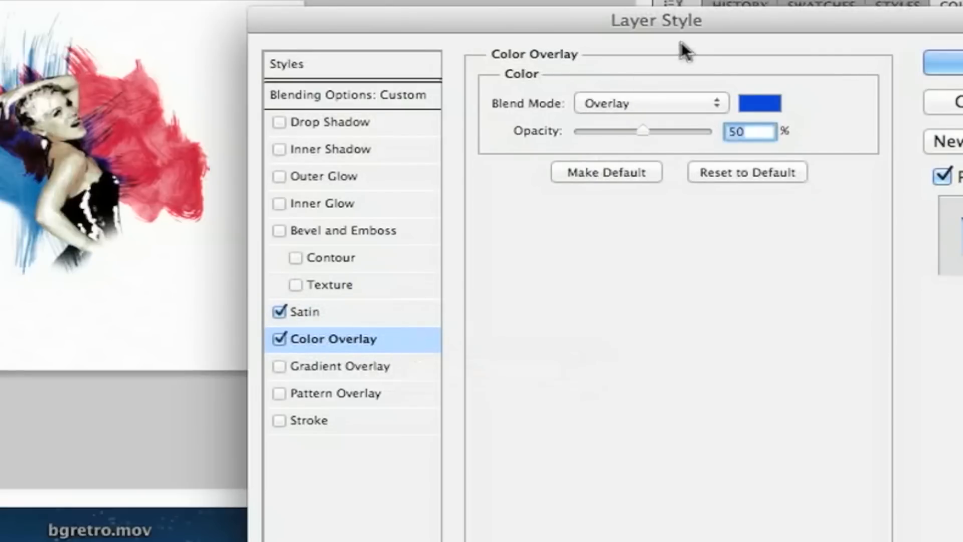
click(758, 103)
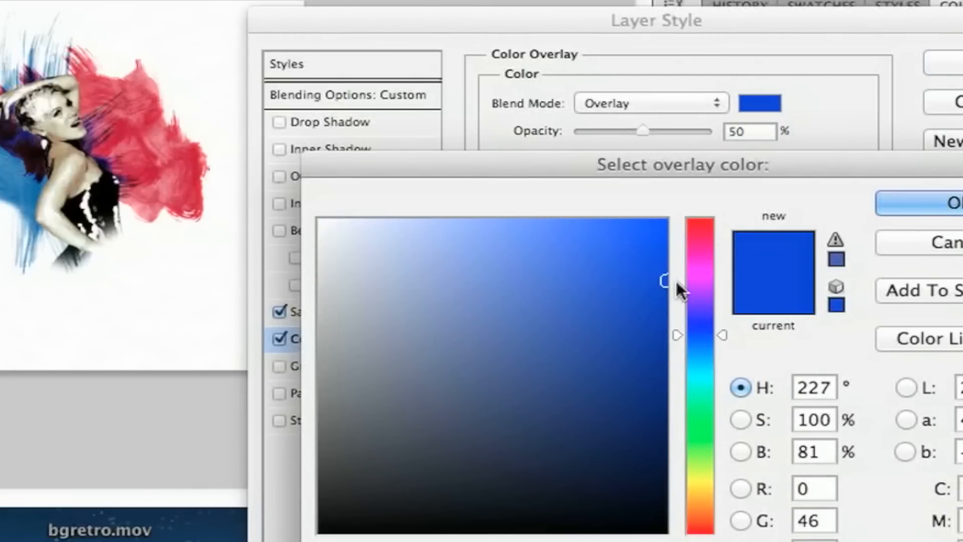
click(951, 206)
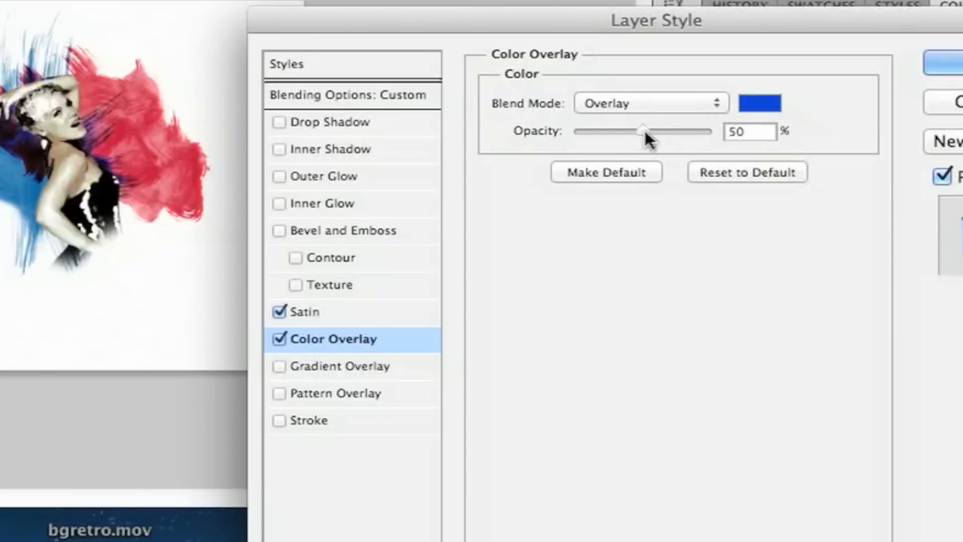
click(953, 75)
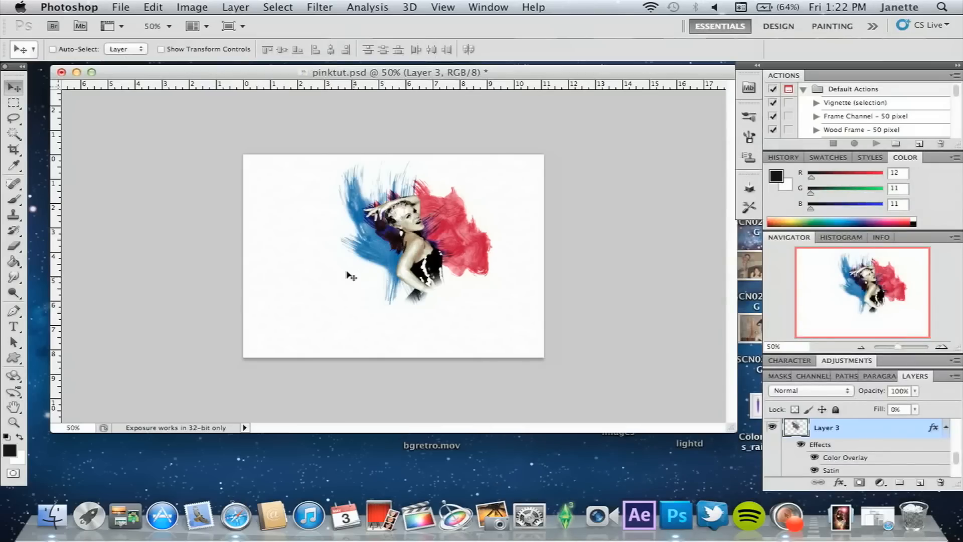
Step: Make Layer 3 copy and Layer 4 with the green paint strokes visible
key(super+j)
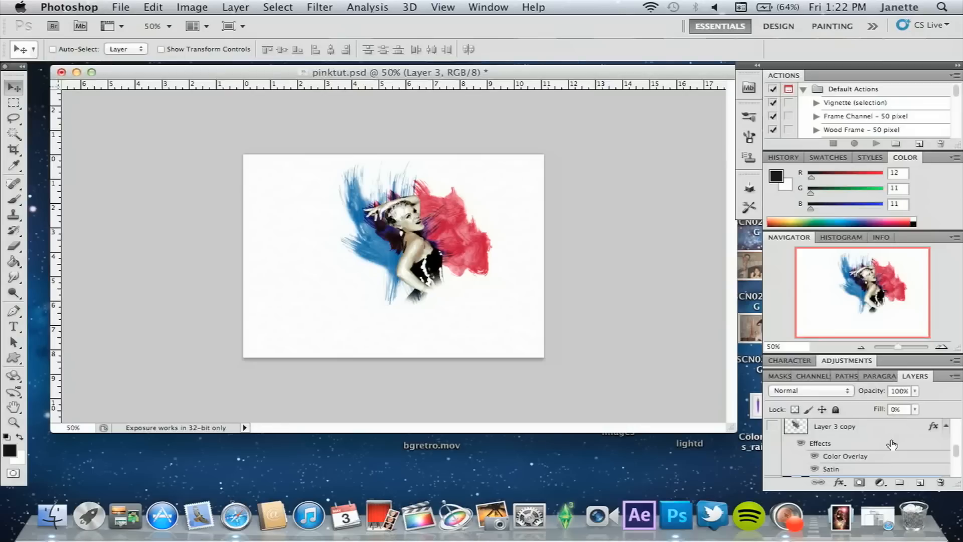
click(773, 426)
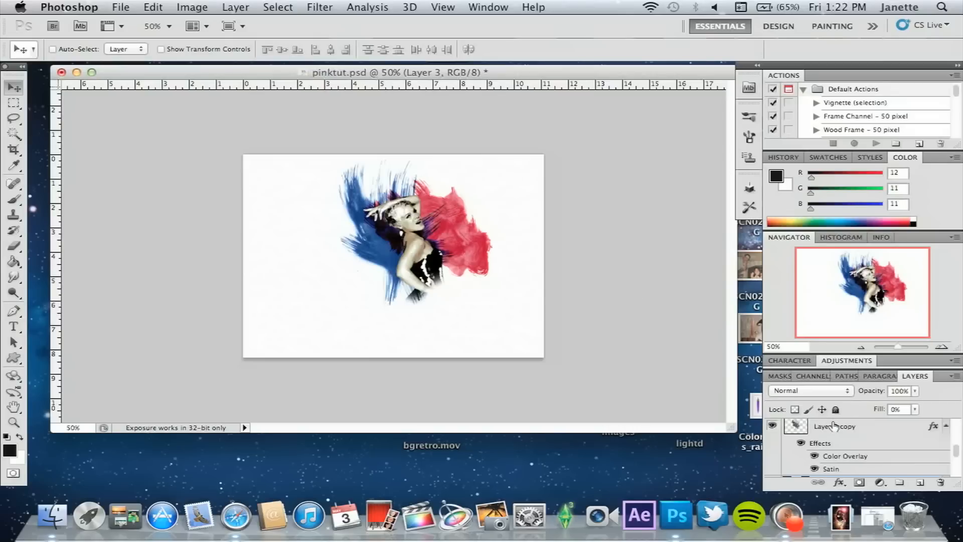
scroll(870, 453, down, 3)
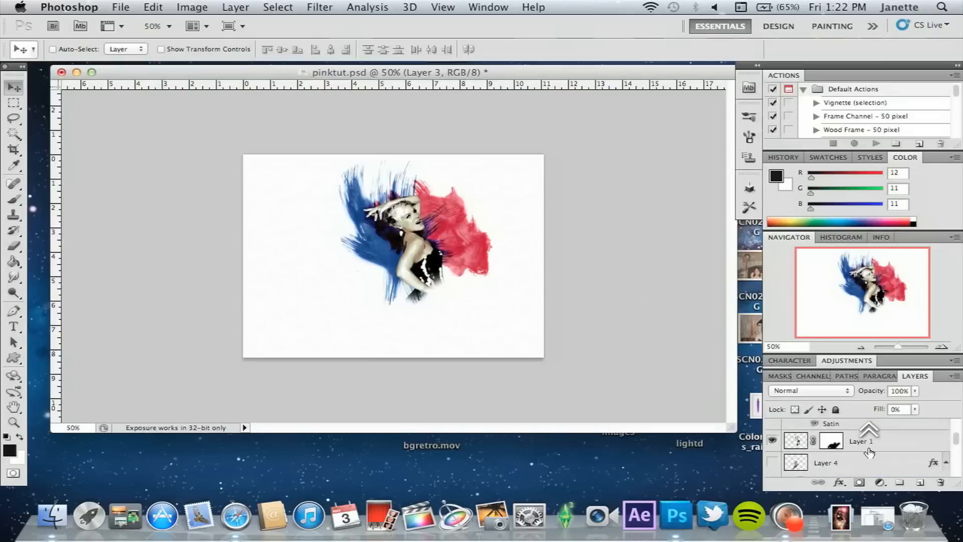
click(773, 462)
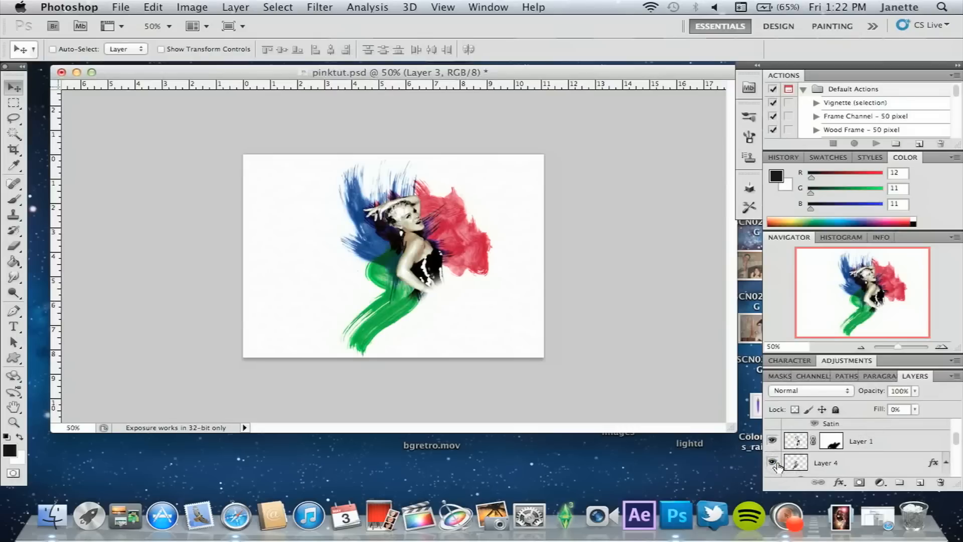
Step: Examine the Satin effect in Layer 4's layer style, including its satin color values and contour choices
double_click(866, 466)
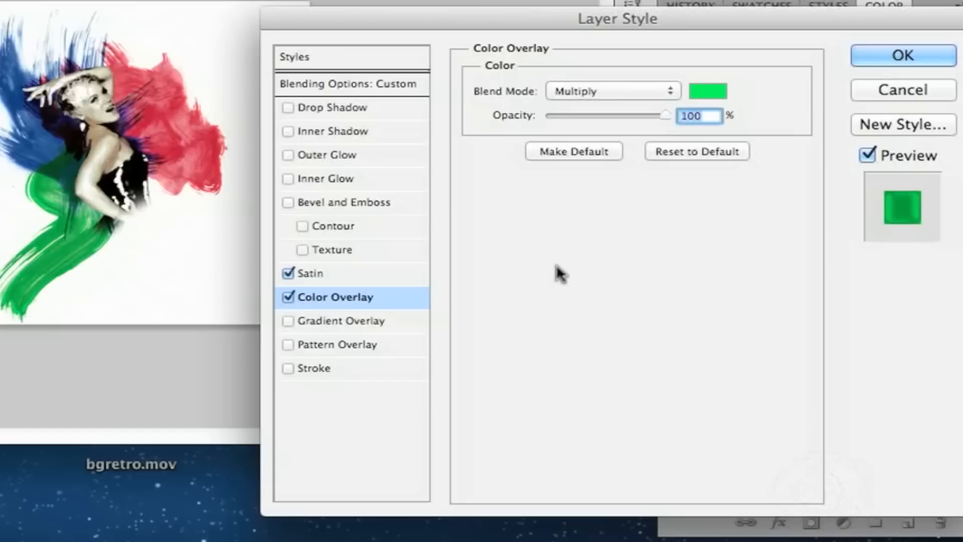
click(398, 273)
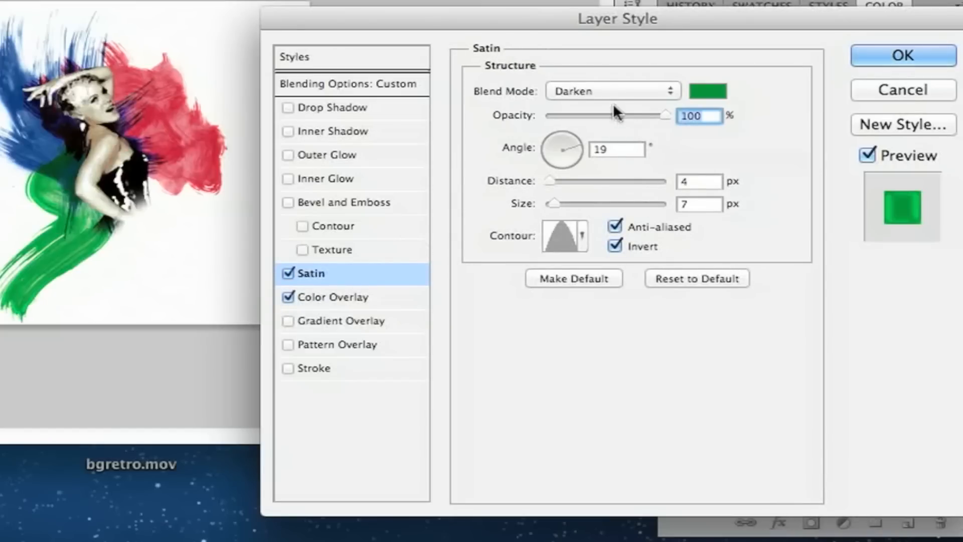
click(700, 86)
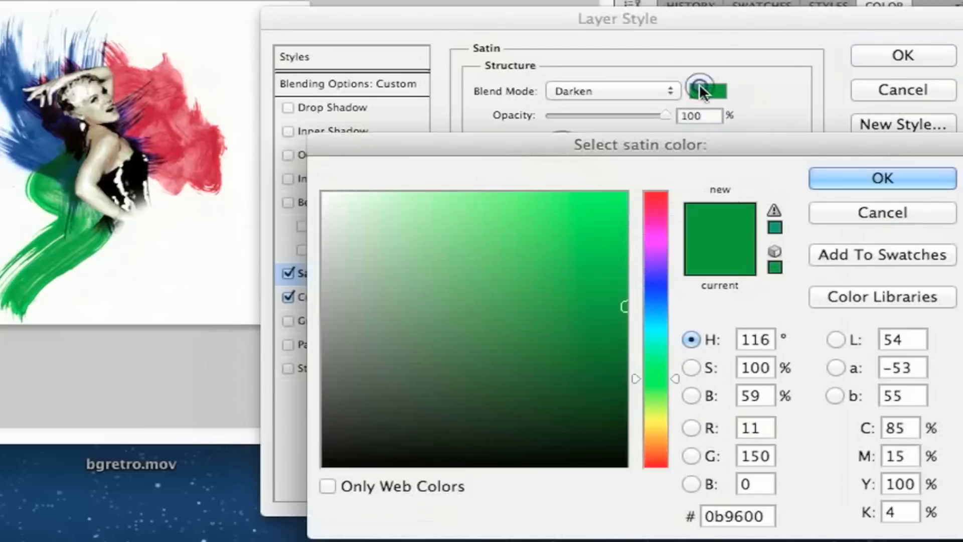
click(773, 509)
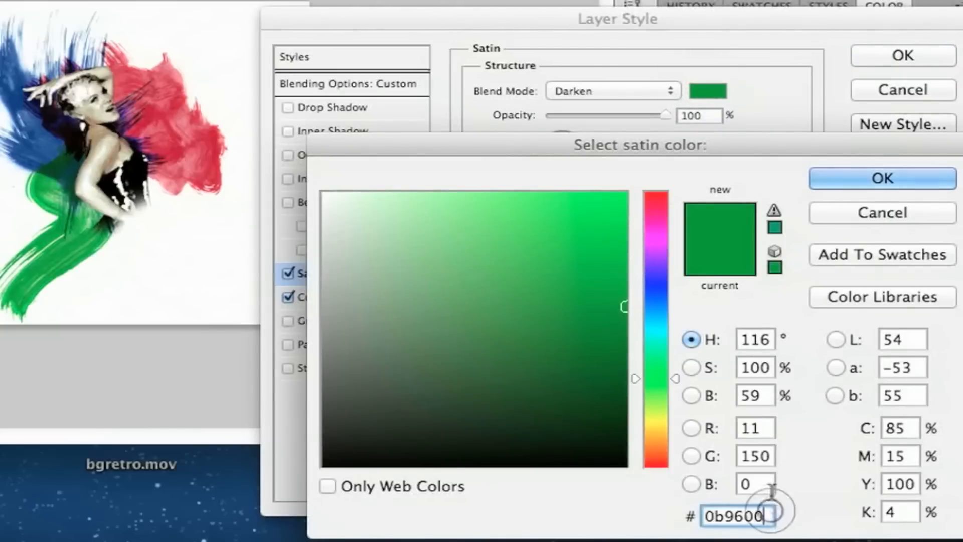
click(908, 183)
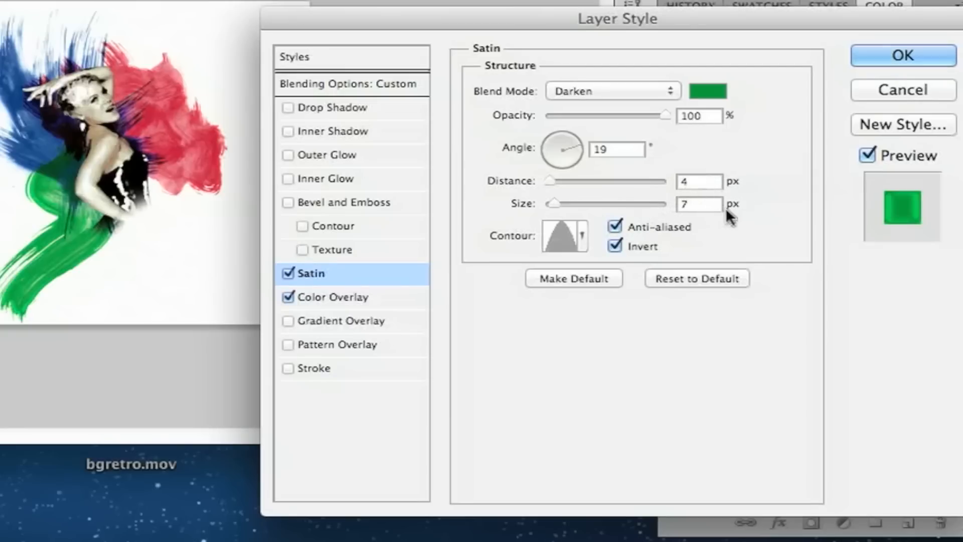
click(583, 250)
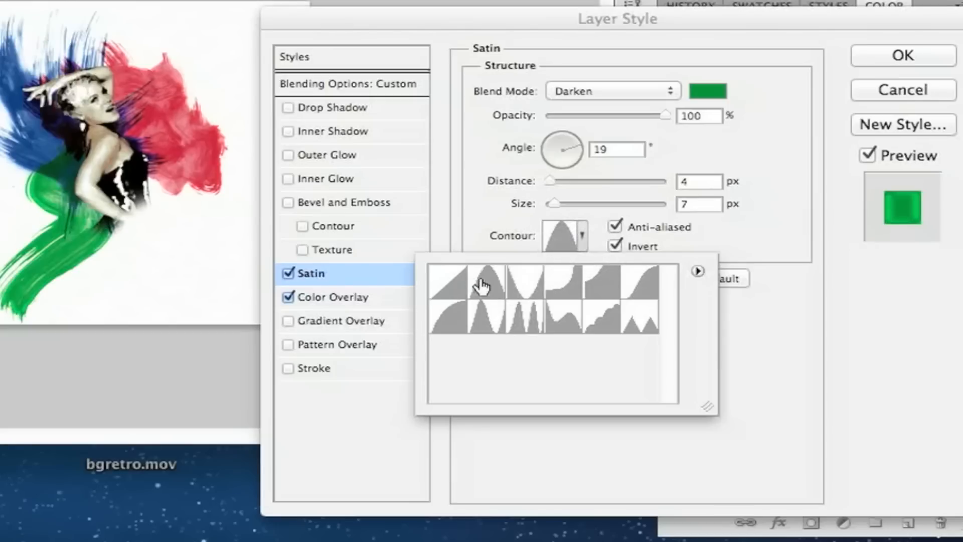
click(585, 240)
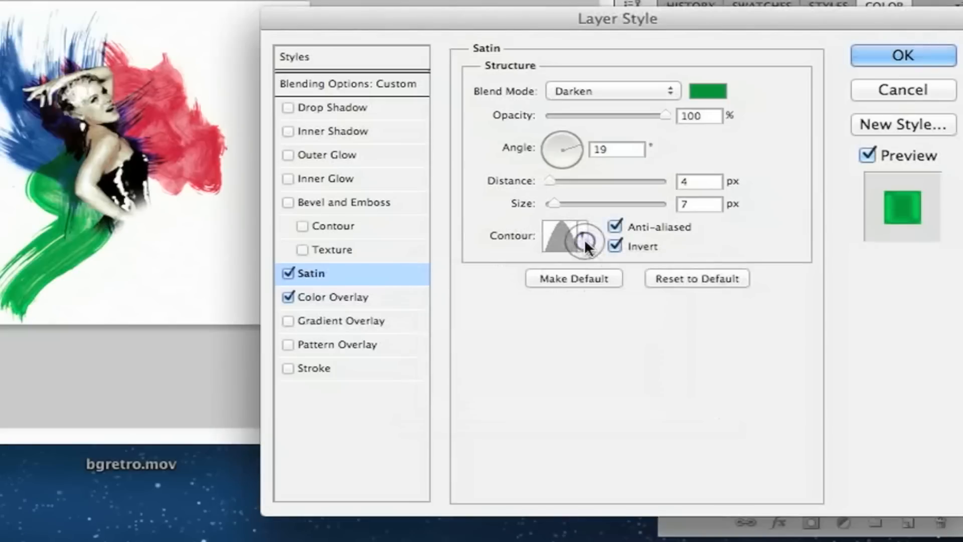
Step: Examine the Color Overlay effect of Layer 4, including its overlay color values, and close the layer style
click(404, 293)
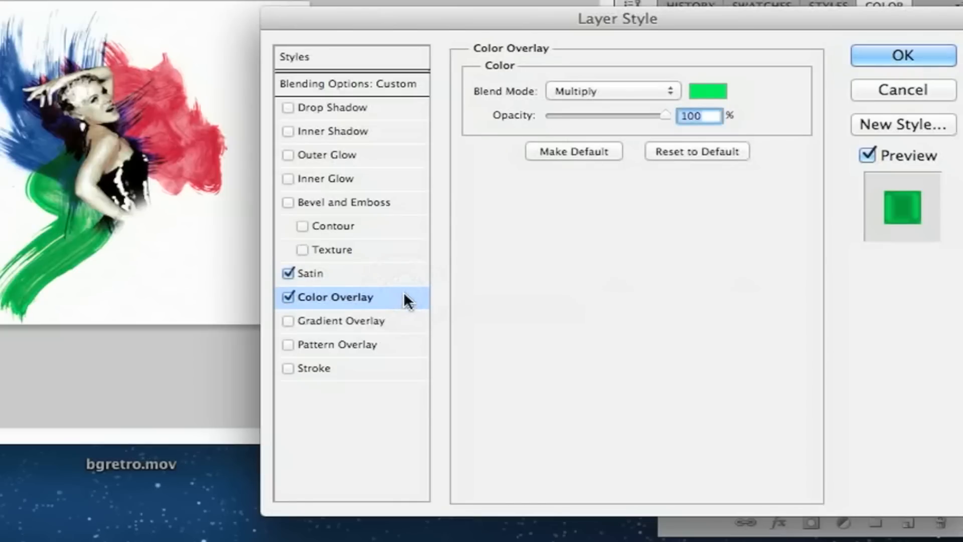
click(721, 97)
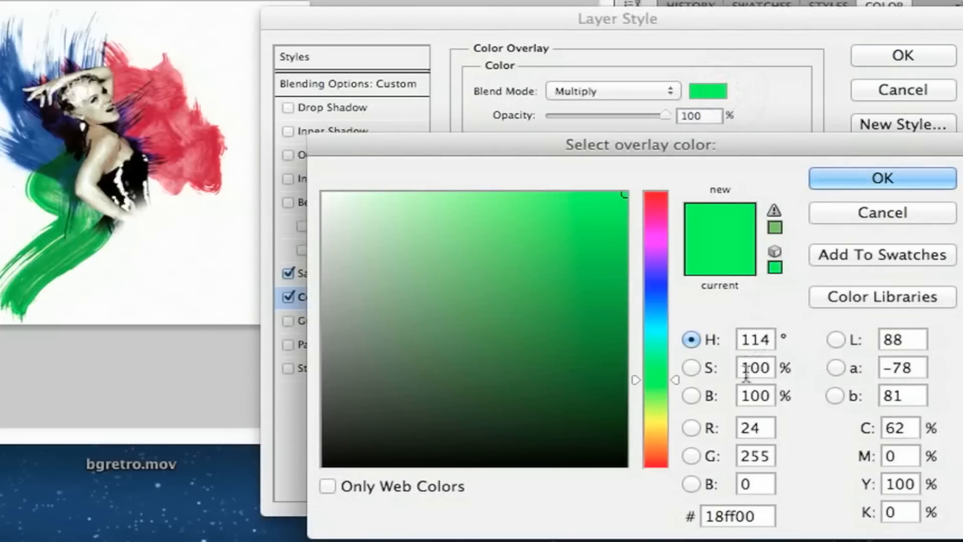
click(881, 192)
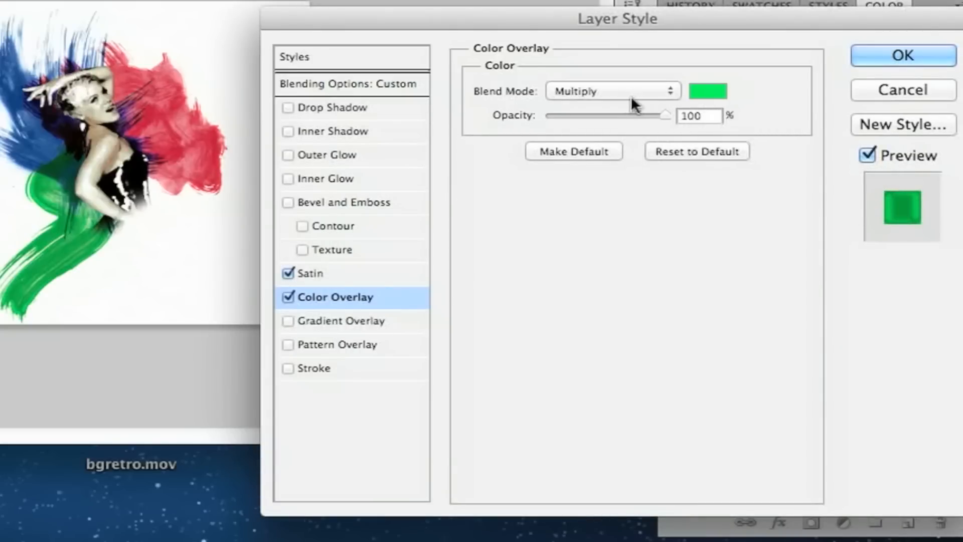
click(917, 56)
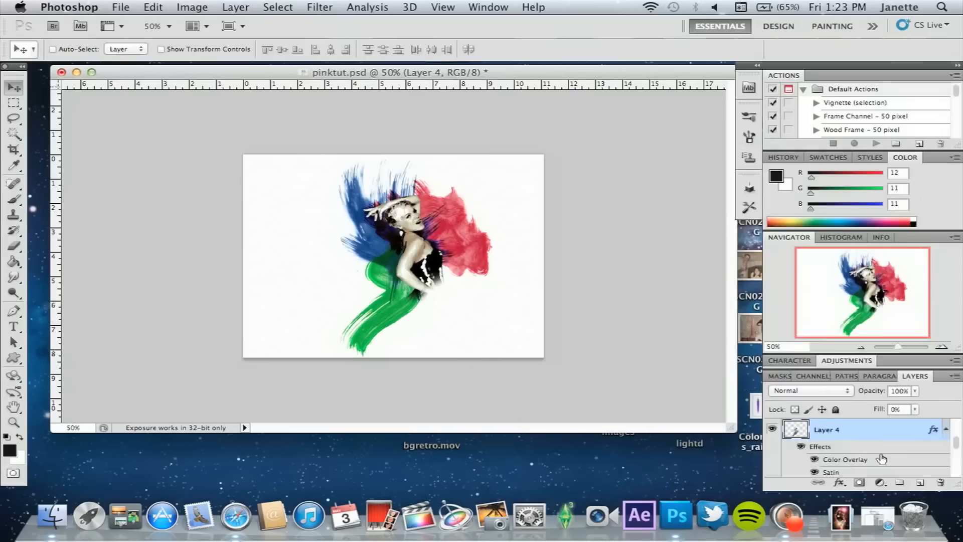
Step: Make Layer 5 with the yellow paint strokes visible
scroll(847, 484, up, 4)
scroll(882, 457, up, 2)
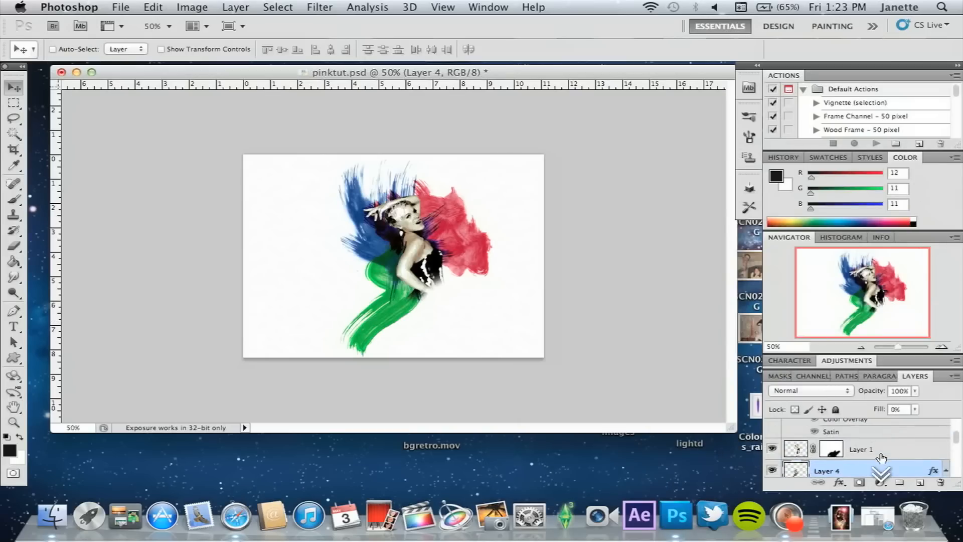
scroll(882, 457, up, 2)
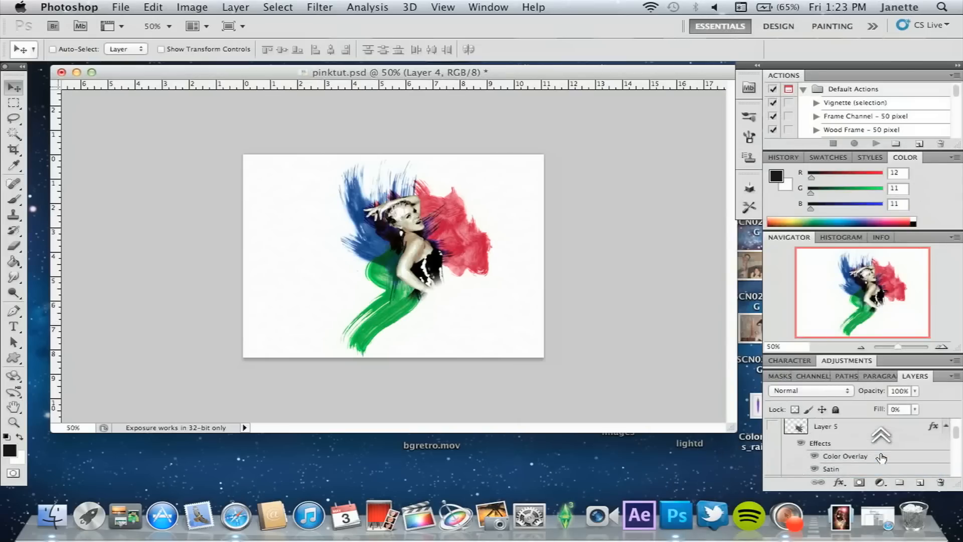
click(775, 427)
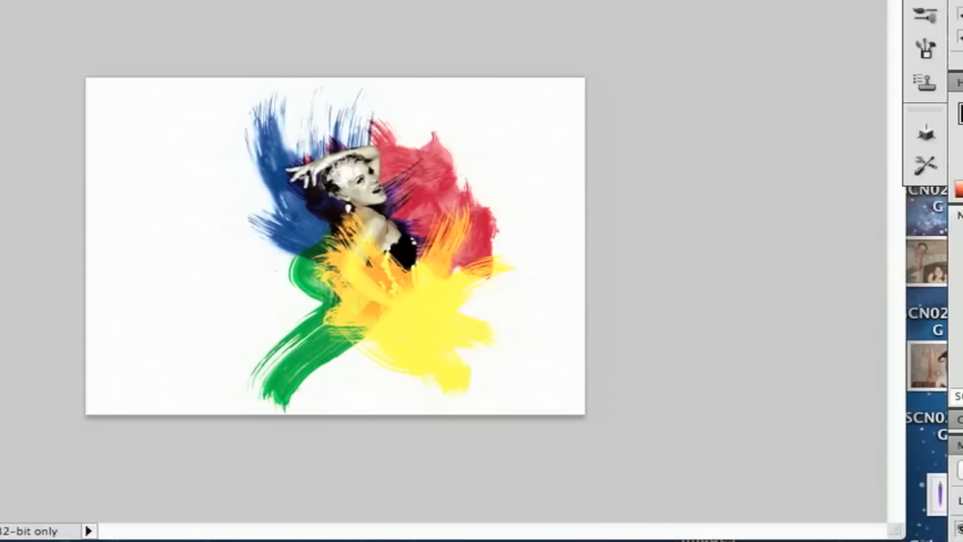
Step: Examine the Satin effect in Layer 5's layer style, including its satin color and contour choices, and close the layer style
double_click(882, 430)
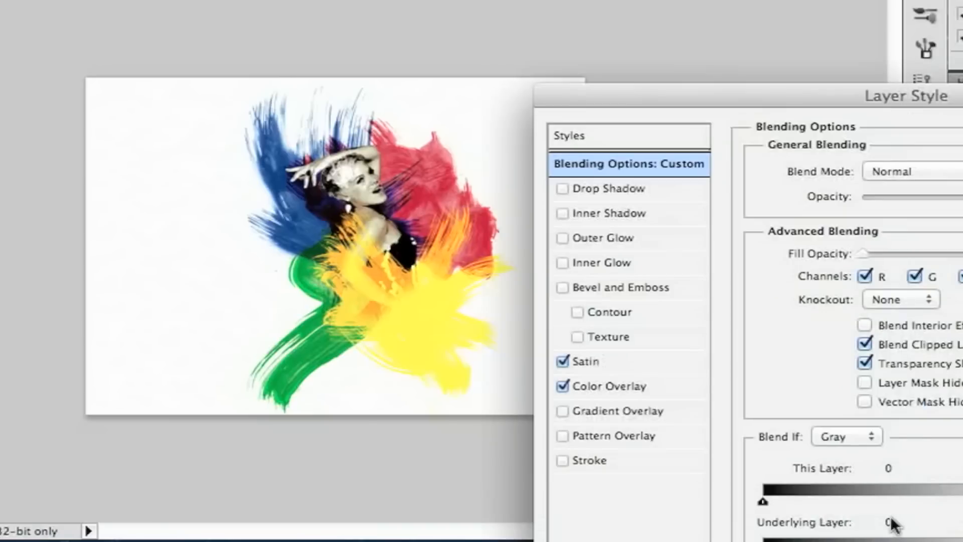
click(659, 366)
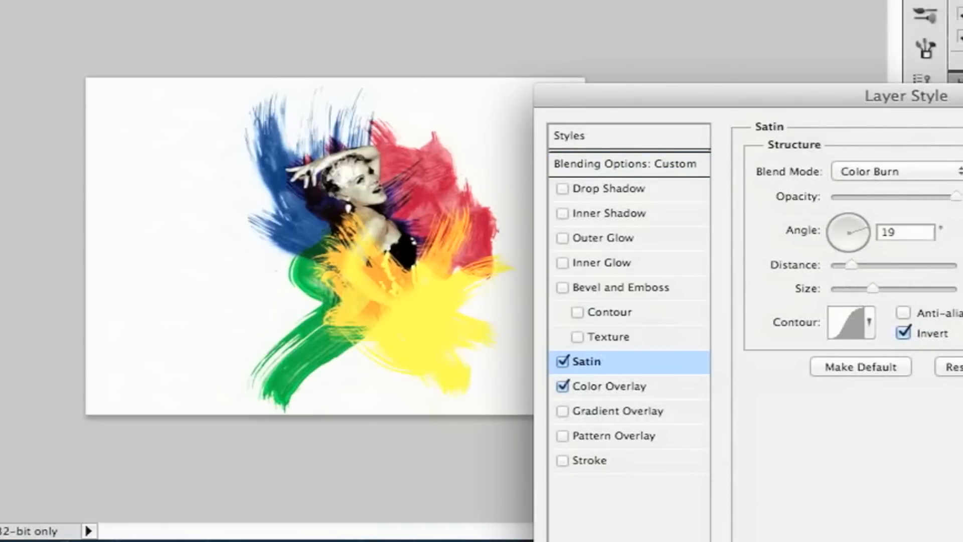
click(962, 172)
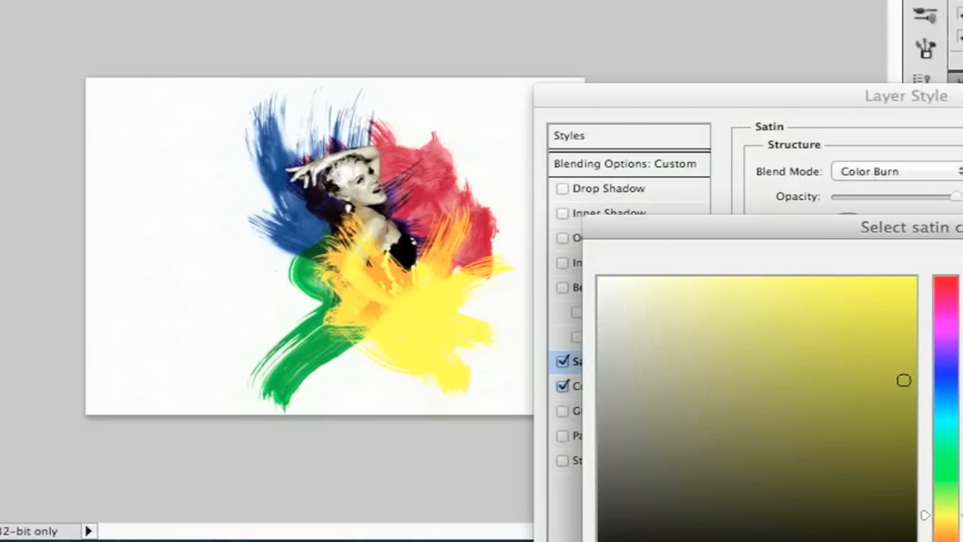
key(Return)
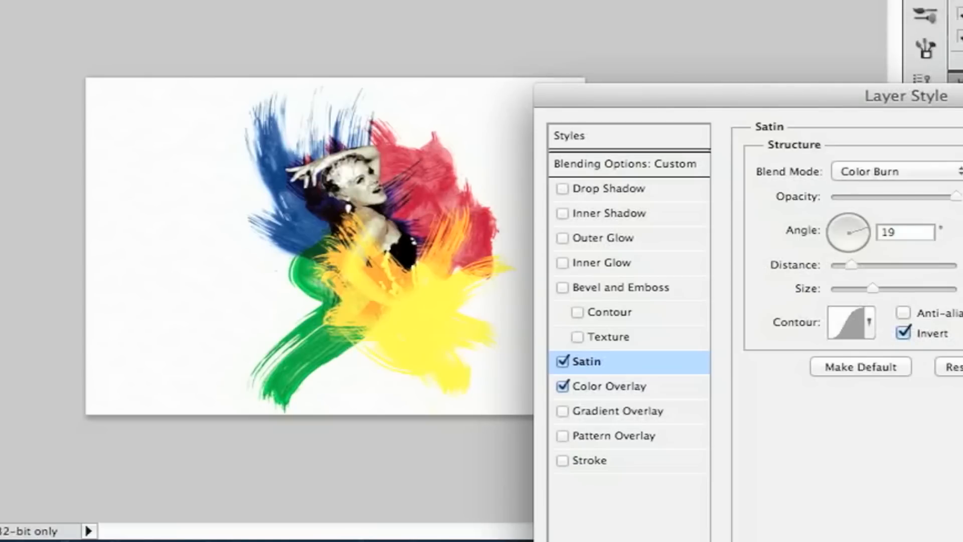
click(868, 327)
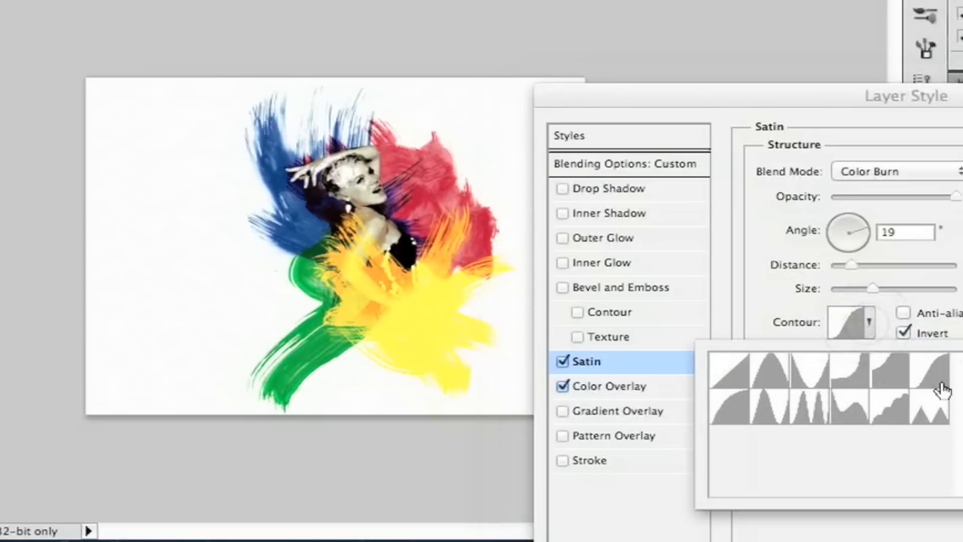
click(875, 319)
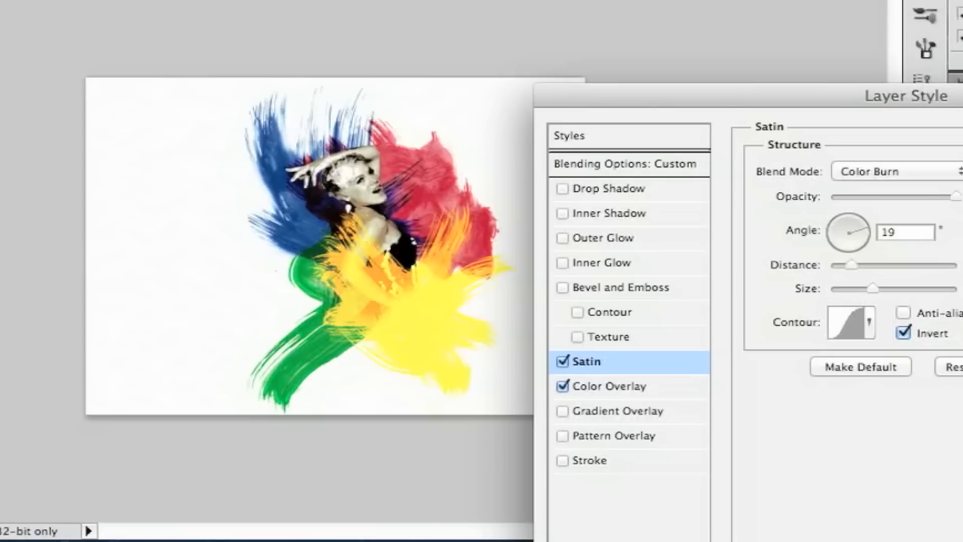
click(922, 190)
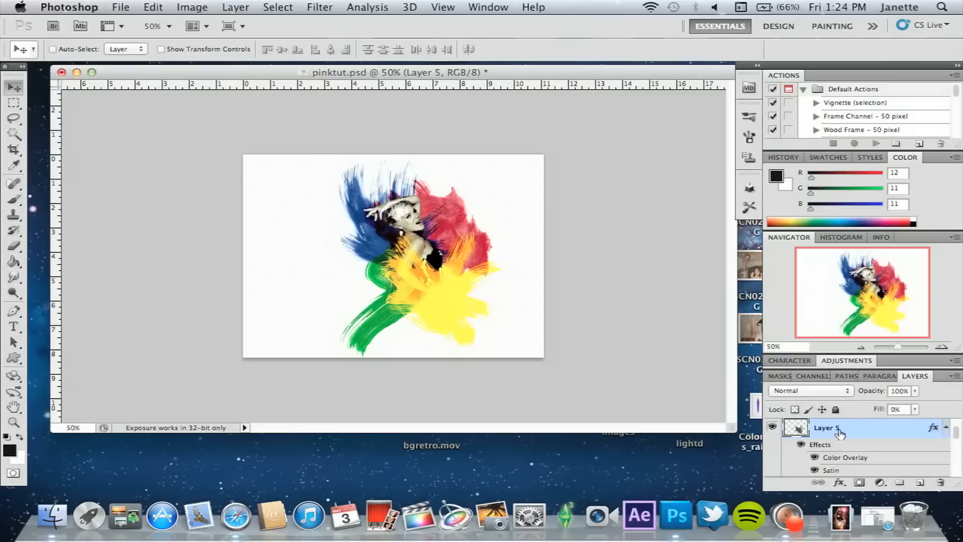
Step: Make Layer 1 copy, the masked portrait above the yellow strokes, visible and select it
scroll(841, 439, up, 3)
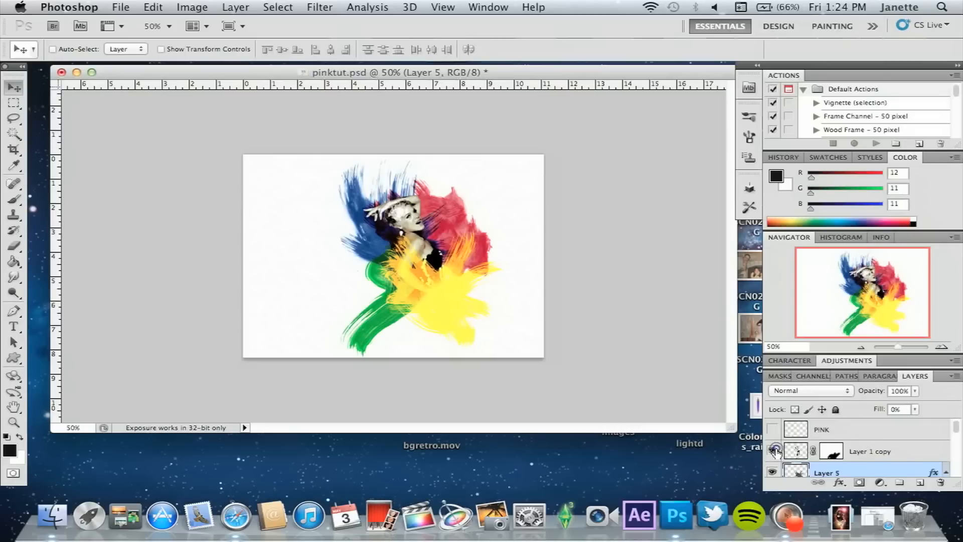
click(774, 452)
click(900, 453)
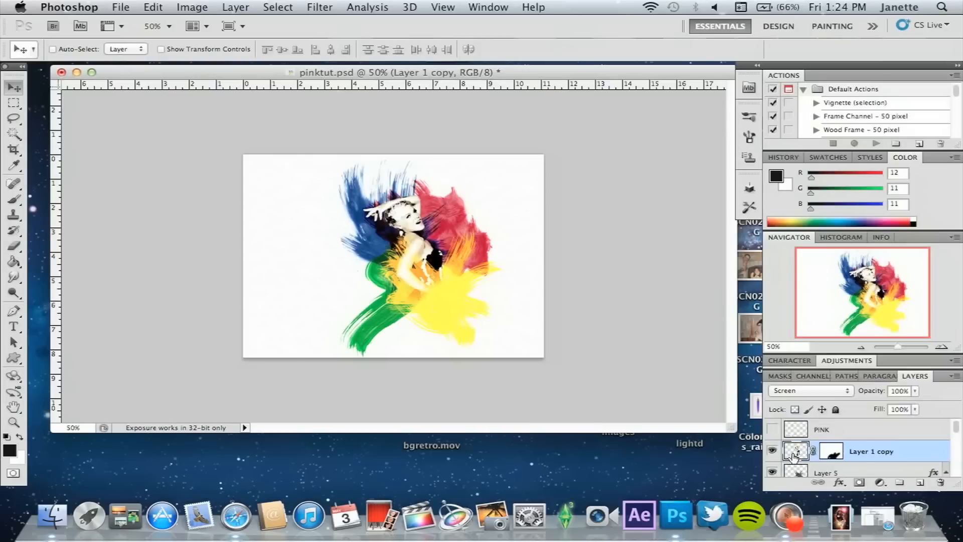
Step: Try the Watercolor filter on Layer 1 copy with Brush Detail 9 and Shadow Intensity 1, and cancel it
click(322, 8)
mouse_move(420, 140)
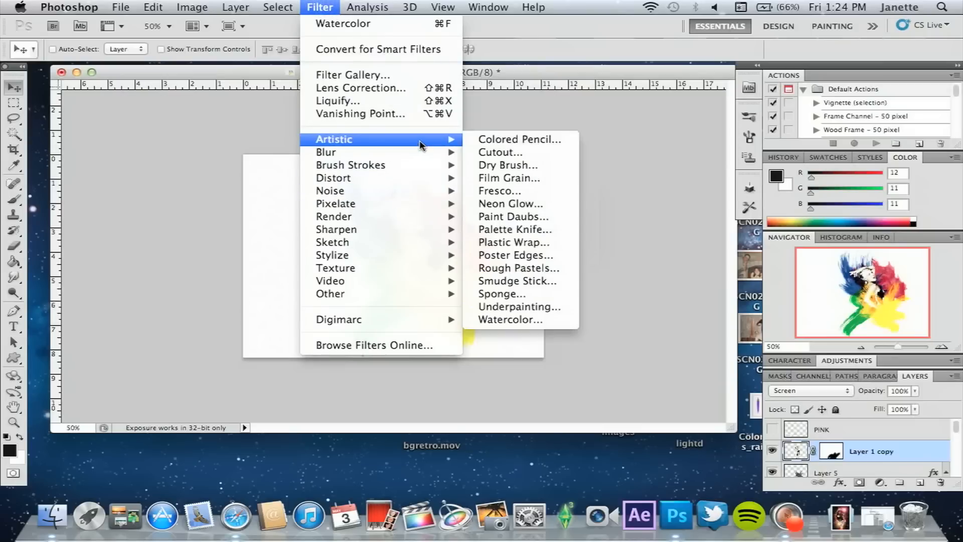
click(538, 320)
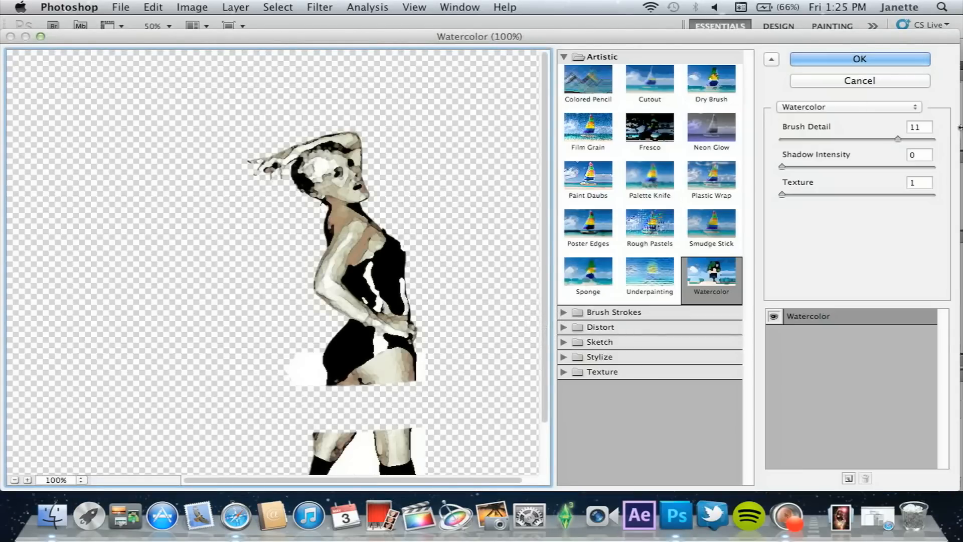
click(924, 129)
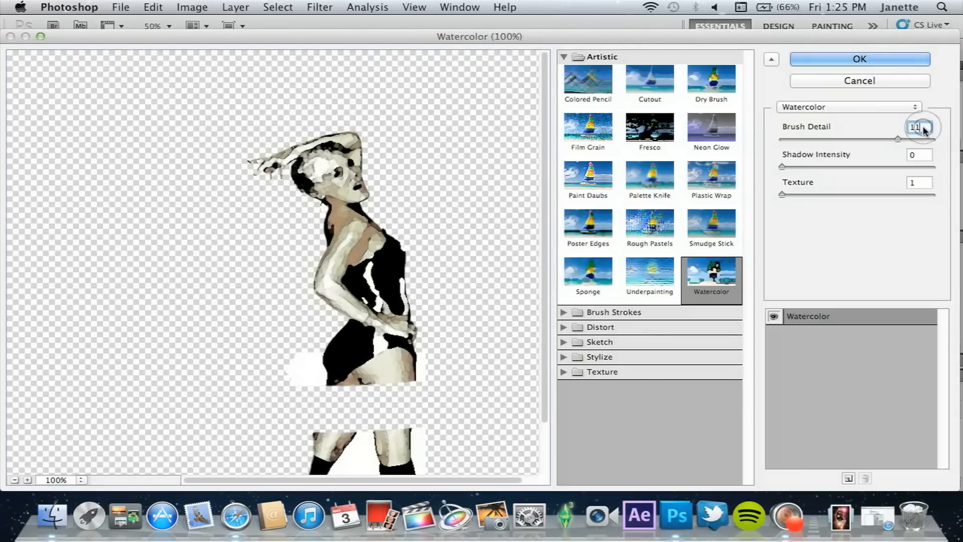
key(BackSpace)
text(9)
click(925, 159)
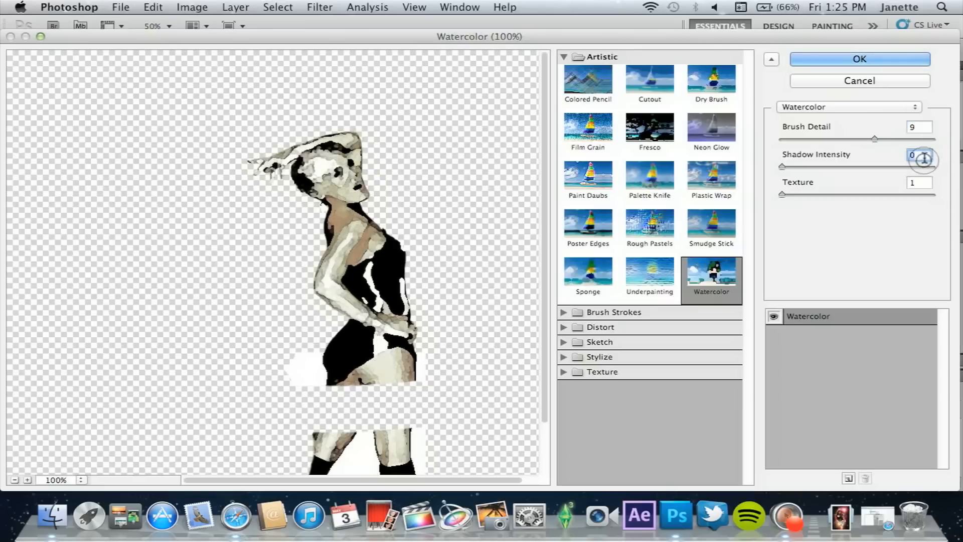
text(1)
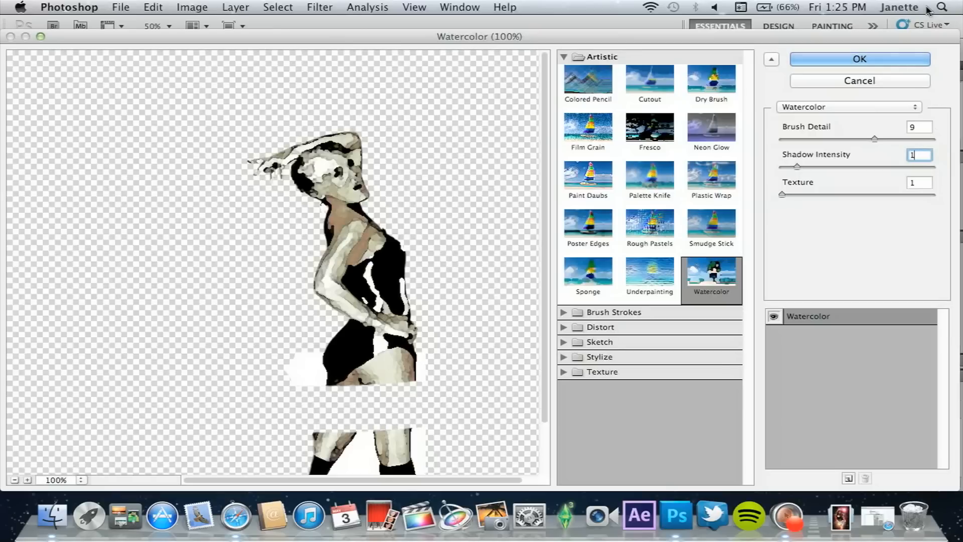
click(906, 81)
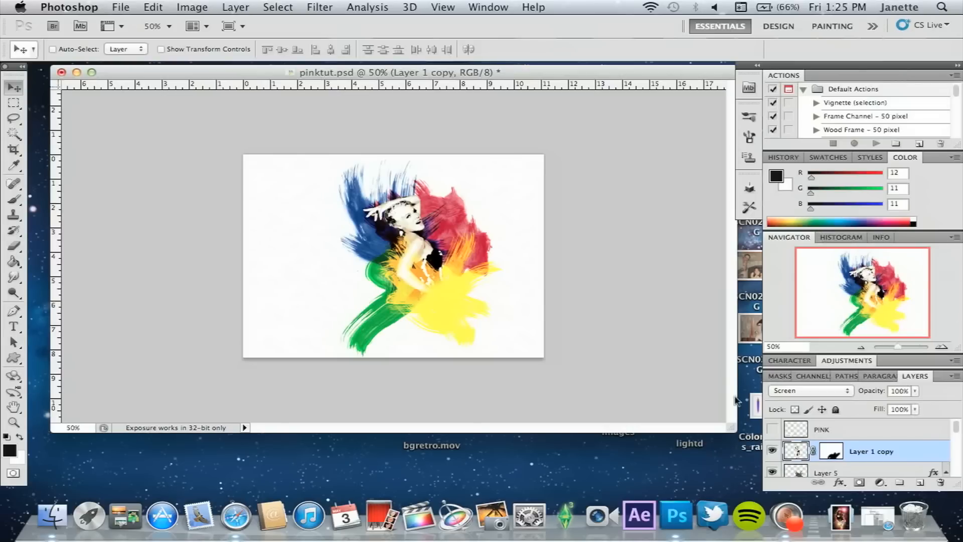
Step: Show the existing multicolored PINK text layer and look over the complete poster
click(773, 429)
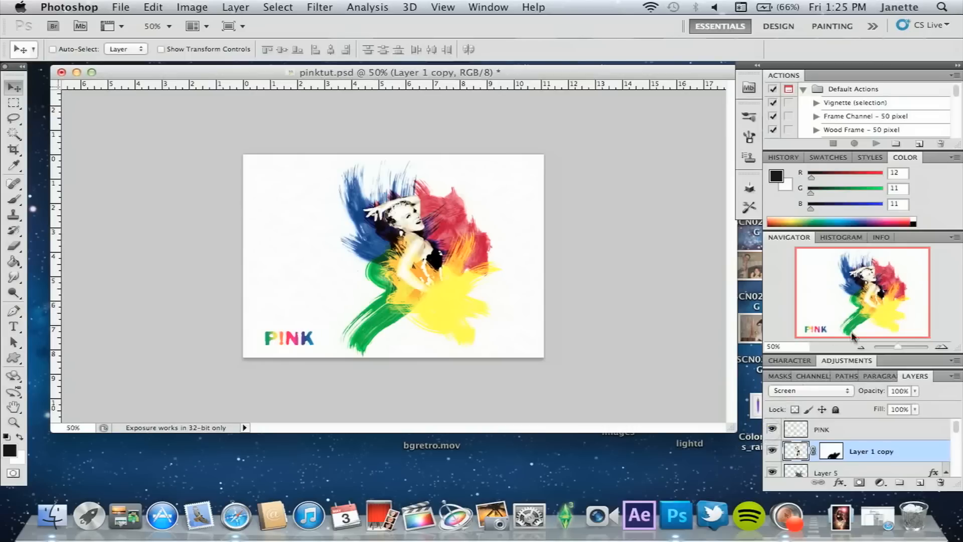
click(943, 347)
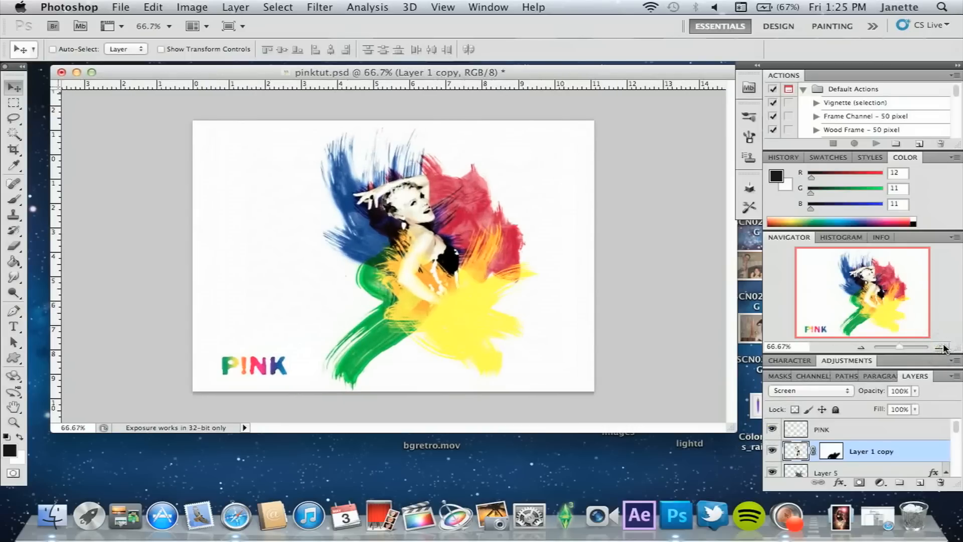
click(862, 347)
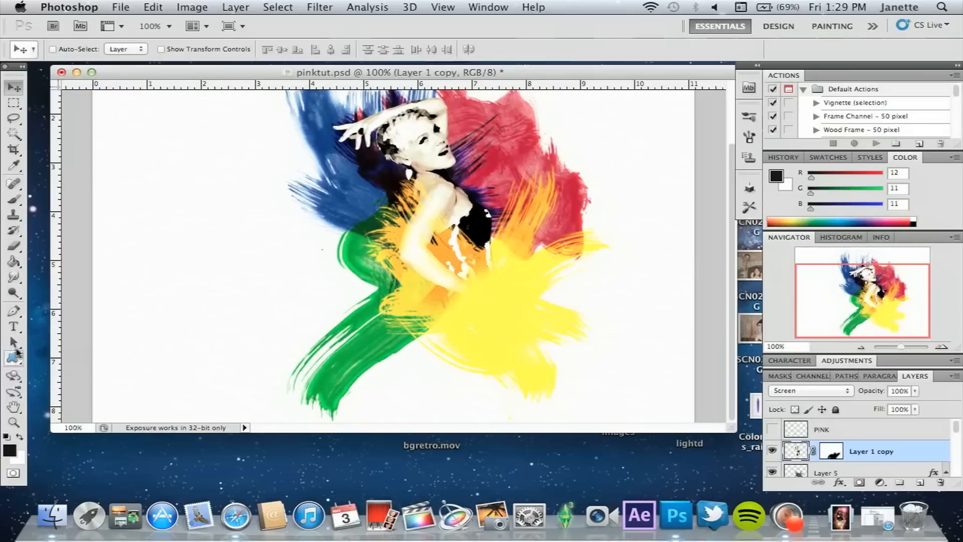
Step: Create a rectangle shape about 3.5 by 1.2 ruler units beside the green strokes and set its fill to white (ffffff)
drag(14, 364, 43, 357)
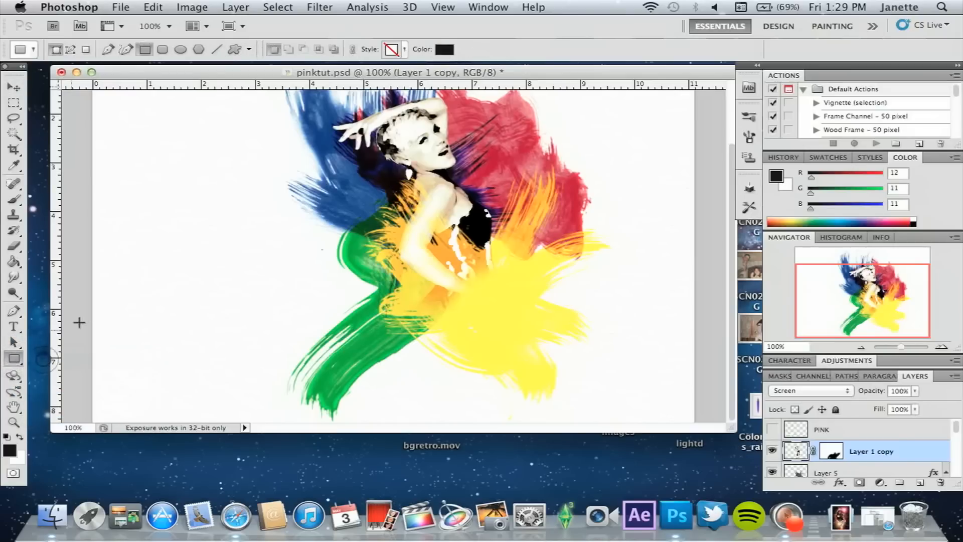
drag(121, 257, 310, 314)
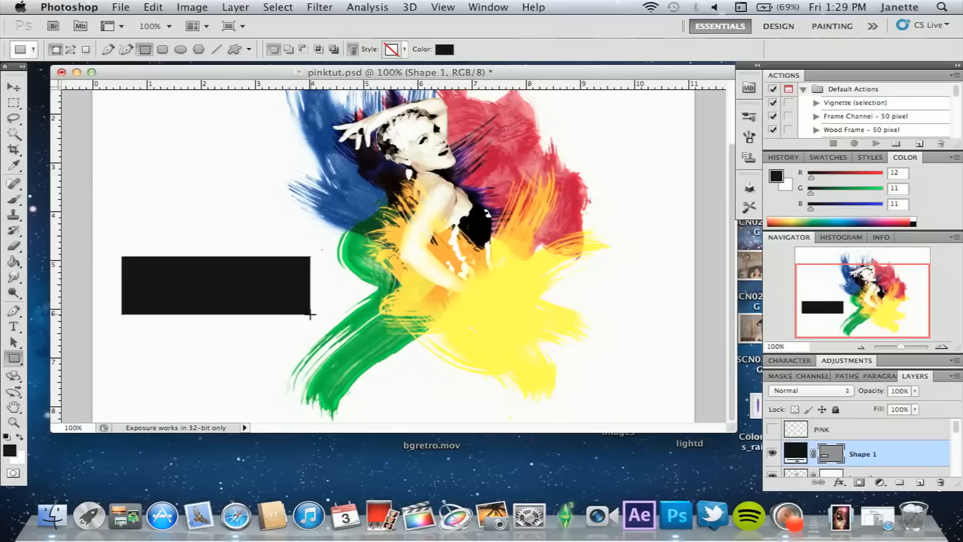
double_click(797, 453)
drag(568, 294, 523, 242)
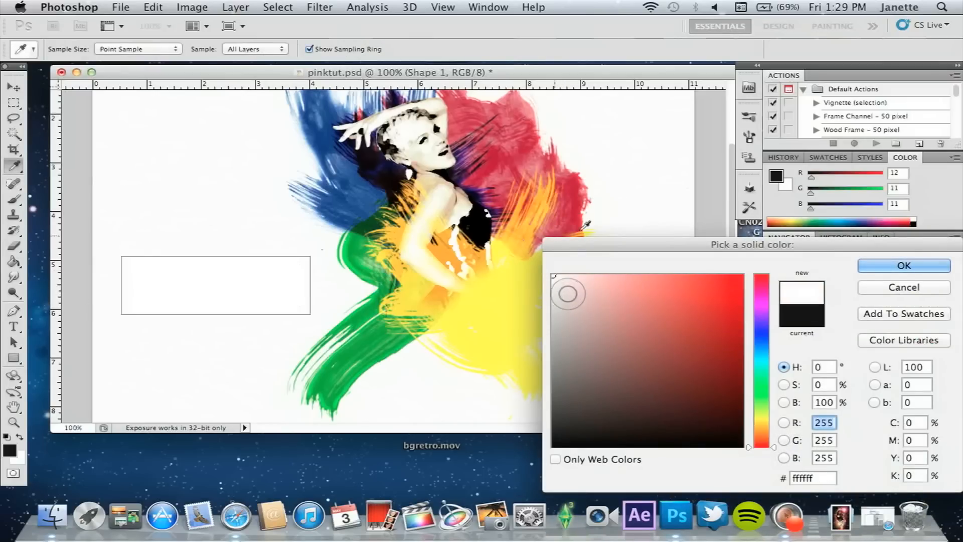
click(904, 266)
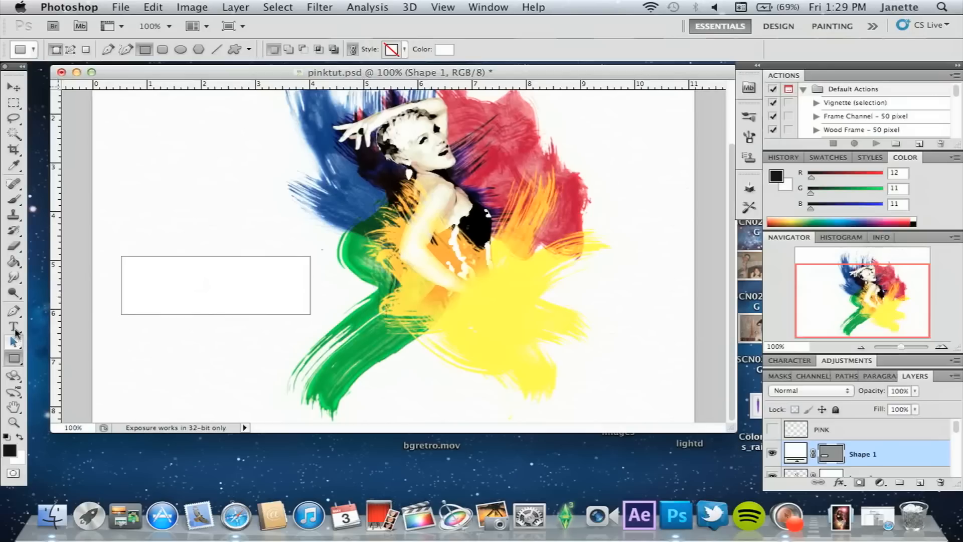
Step: Add the text PINK in 72 pt Cooper Std Black inside the white rectangle and nudge it slightly
click(14, 327)
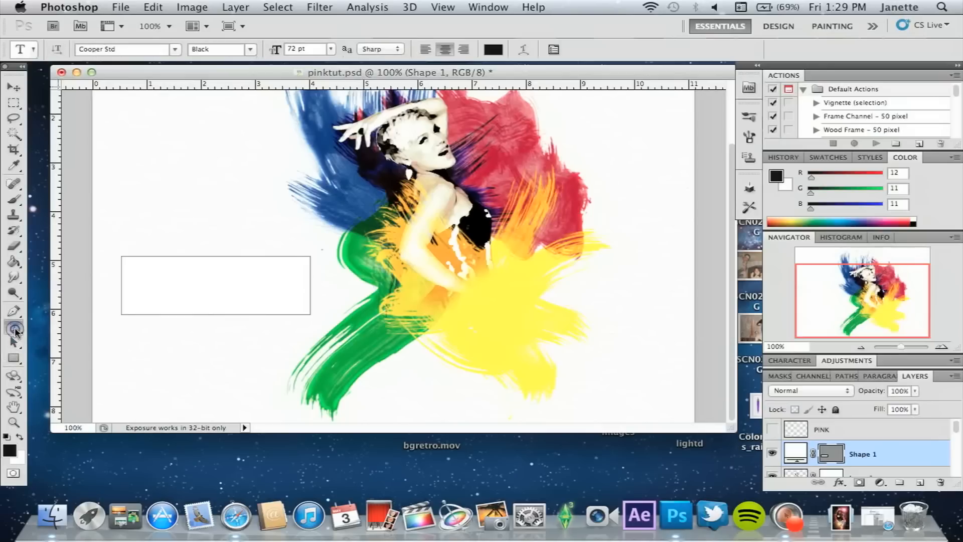
click(132, 271)
text(P)
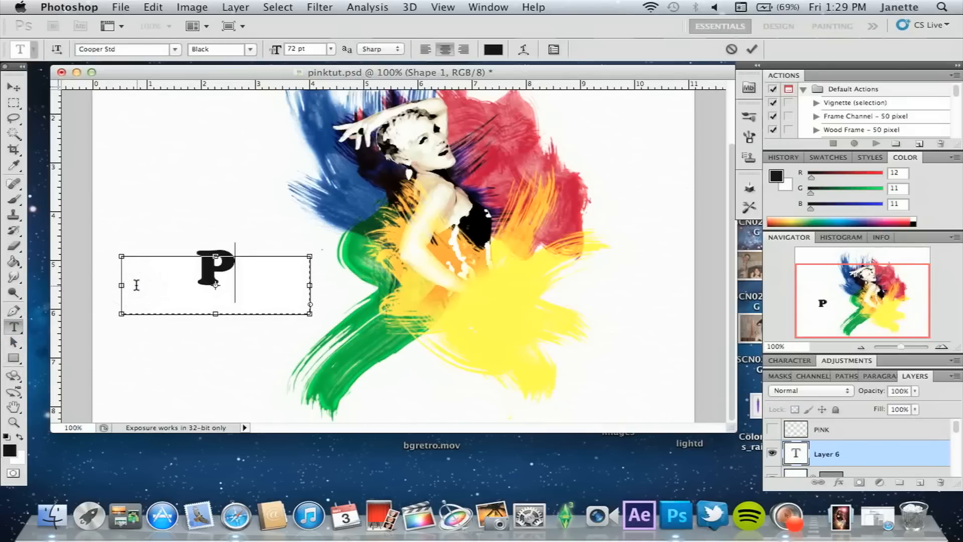
text(INK)
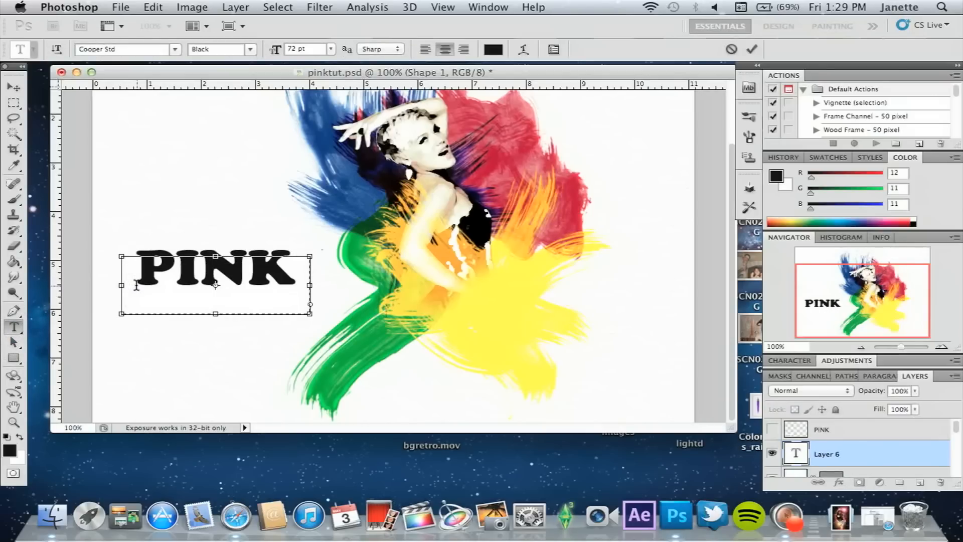
click(14, 87)
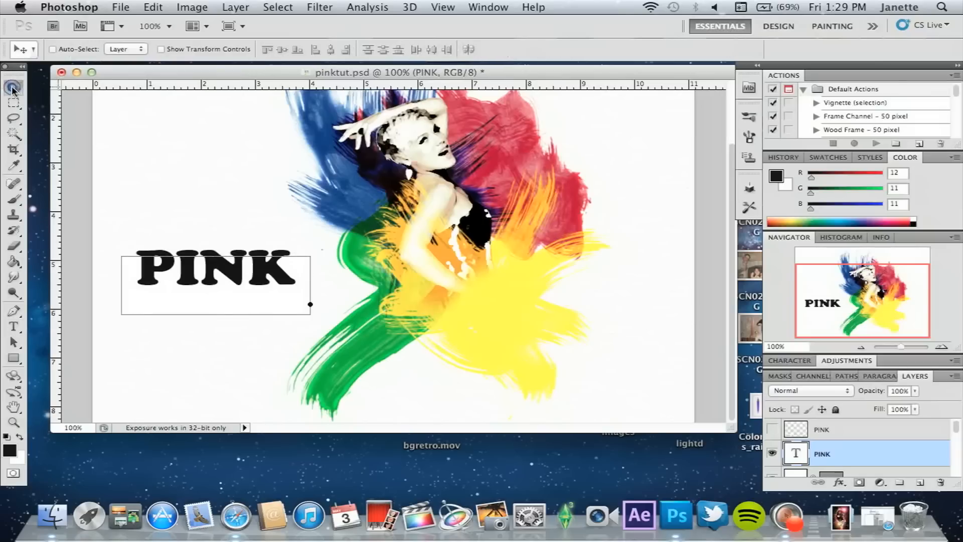
drag(215, 270, 213, 272)
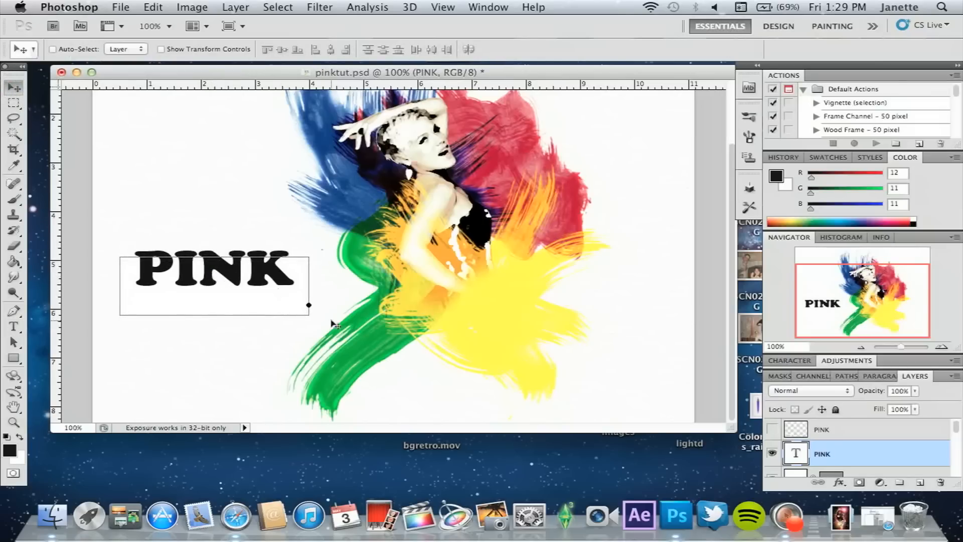
Step: Undo the move and the creation of the 72 pt PINK text, keeping the white rectangle
key(super+z)
key(super+z)
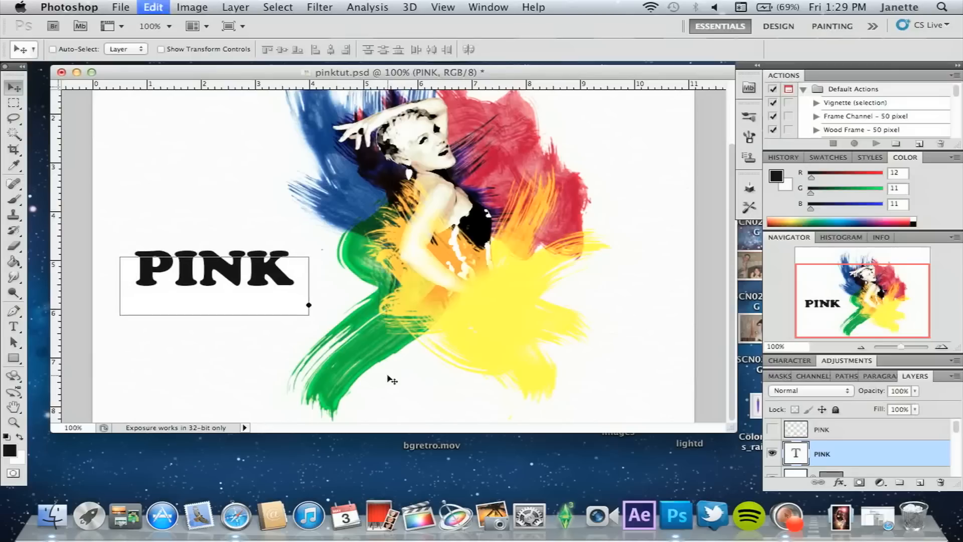
click(154, 7)
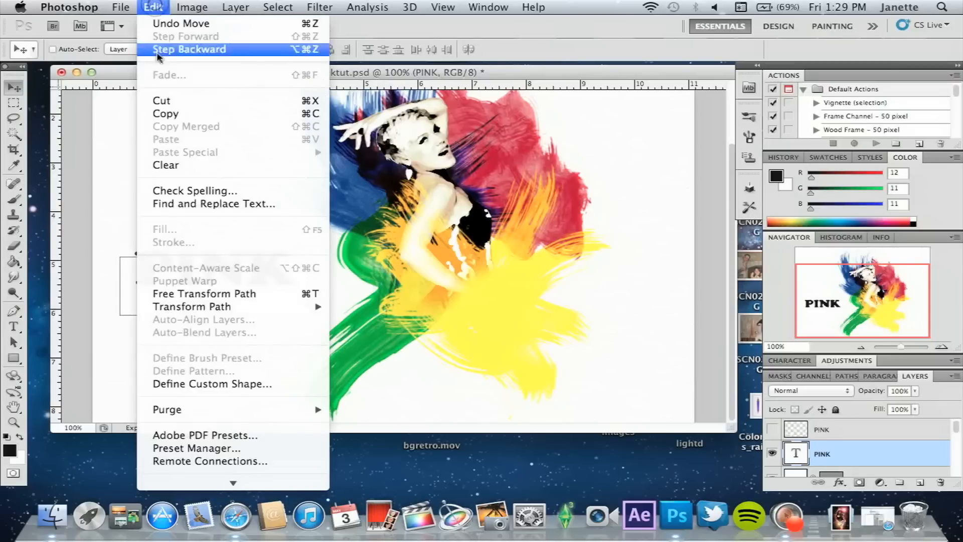
click(167, 54)
click(153, 8)
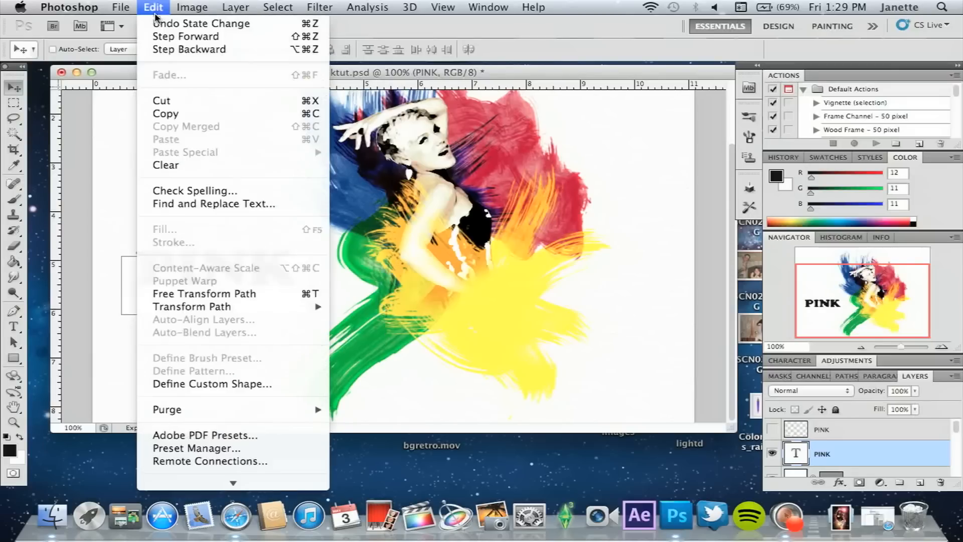
click(160, 50)
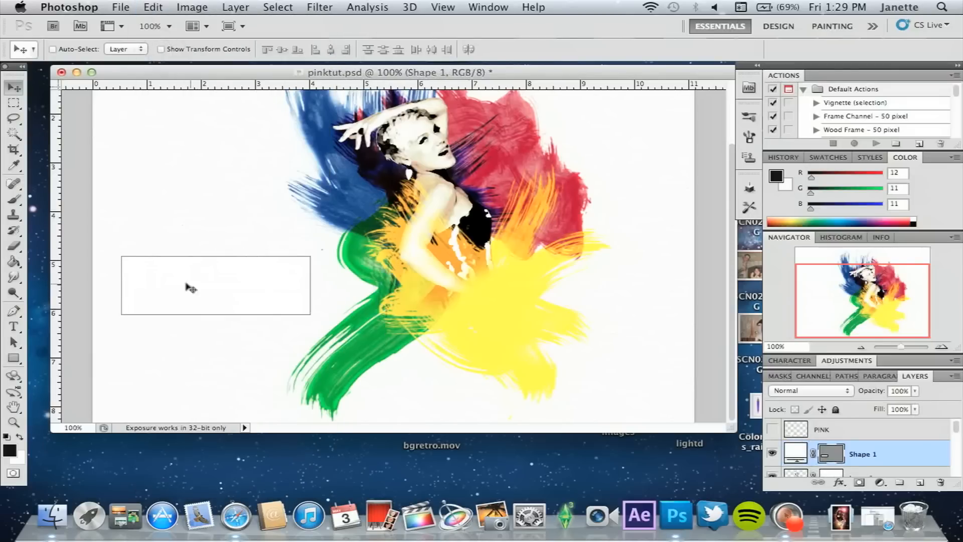
Step: Add the text PINK in 60 pt Cooper Std Black over the white rectangle and shift it slightly down and left
click(14, 327)
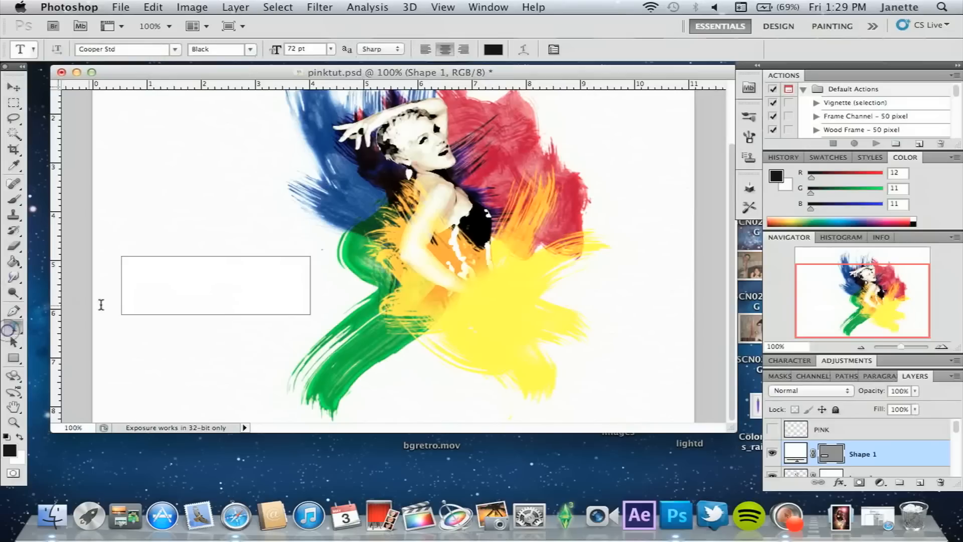
click(140, 298)
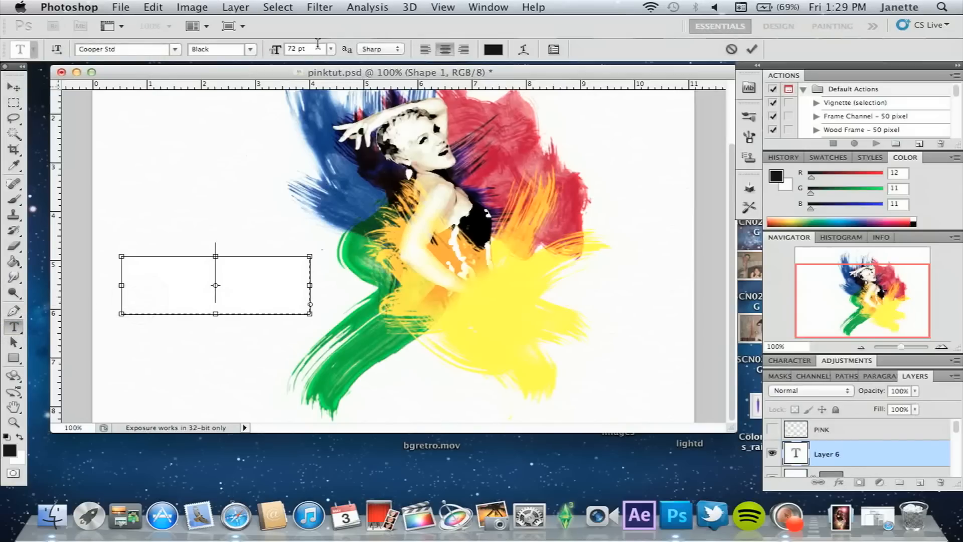
click(331, 49)
click(312, 237)
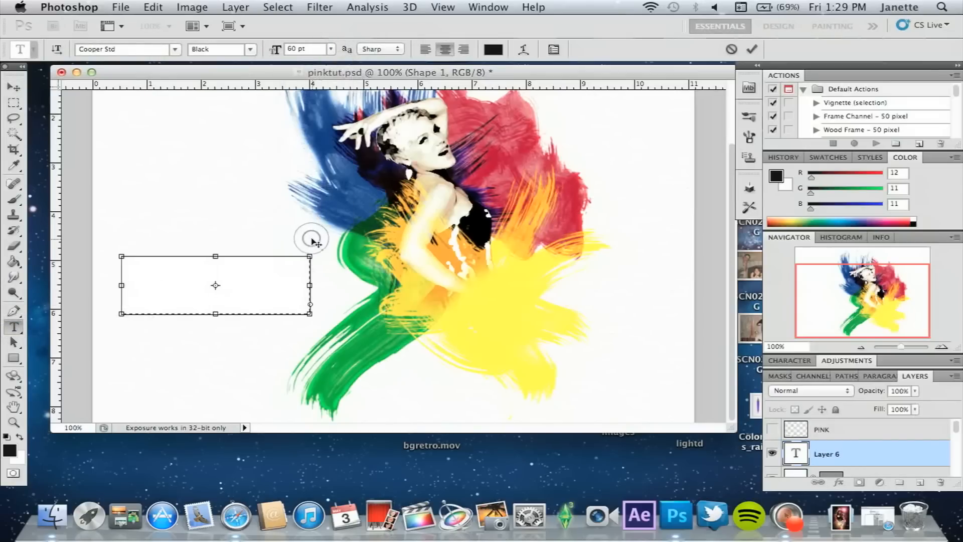
text(P)
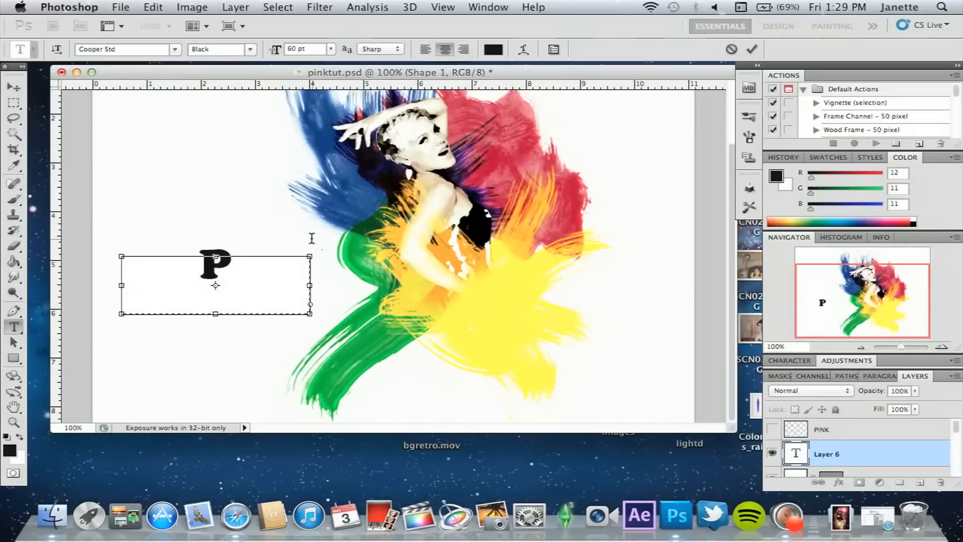
text(INK)
drag(268, 243, 260, 258)
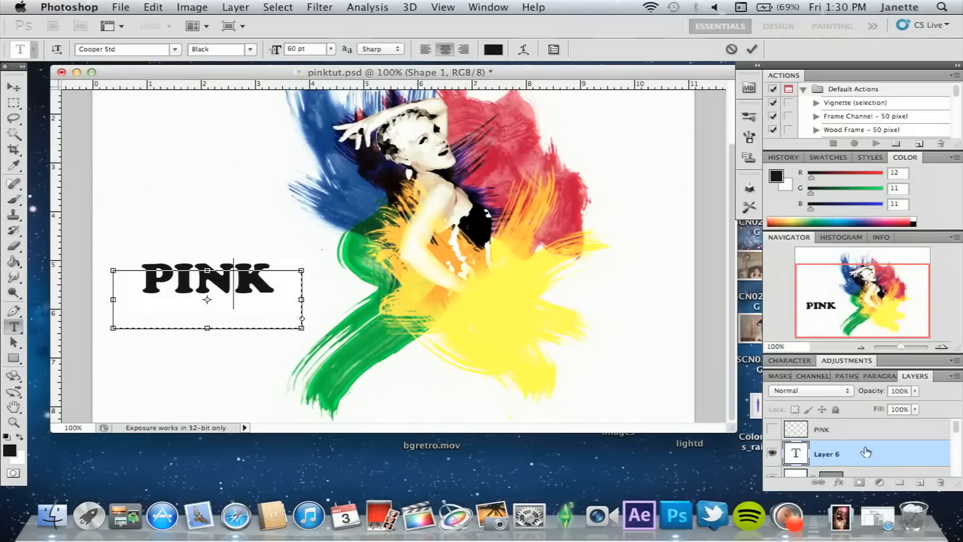
Step: Move the white Shape 1 rectangle up slightly so it sits centered behind the PINK text
click(881, 467)
click(883, 473)
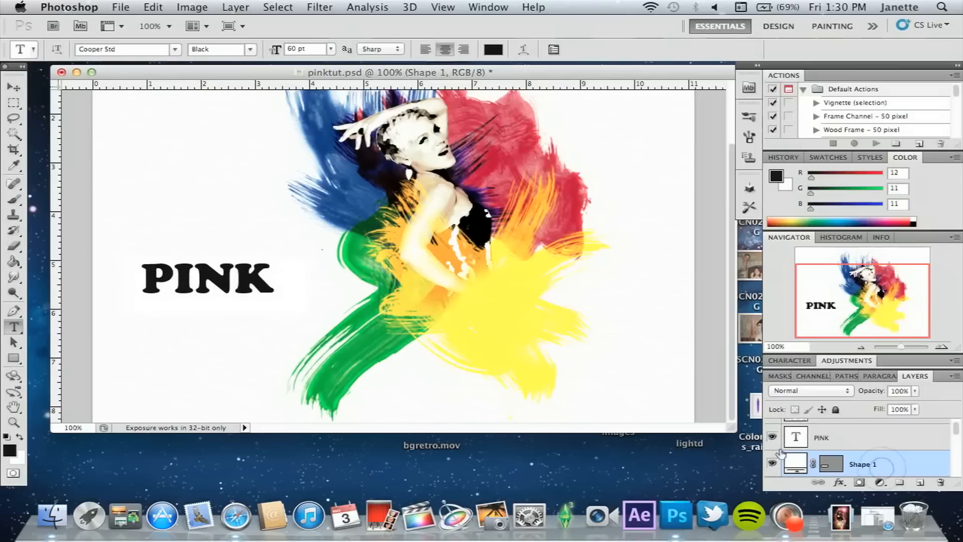
click(14, 87)
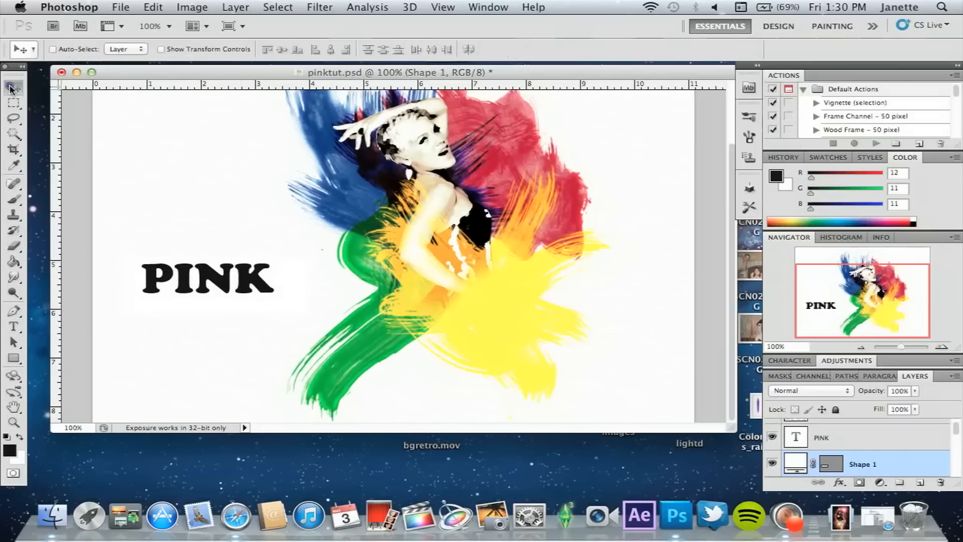
drag(217, 256, 219, 245)
Step: Apply a Gradient Overlay layer style to the new PINK text using the multicolored Spectrum preset
double_click(872, 446)
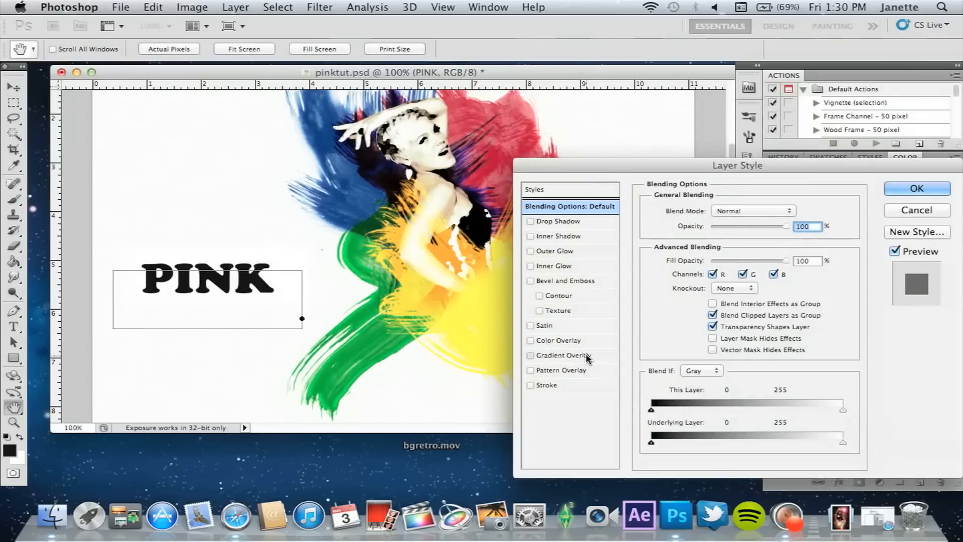
click(566, 355)
click(725, 242)
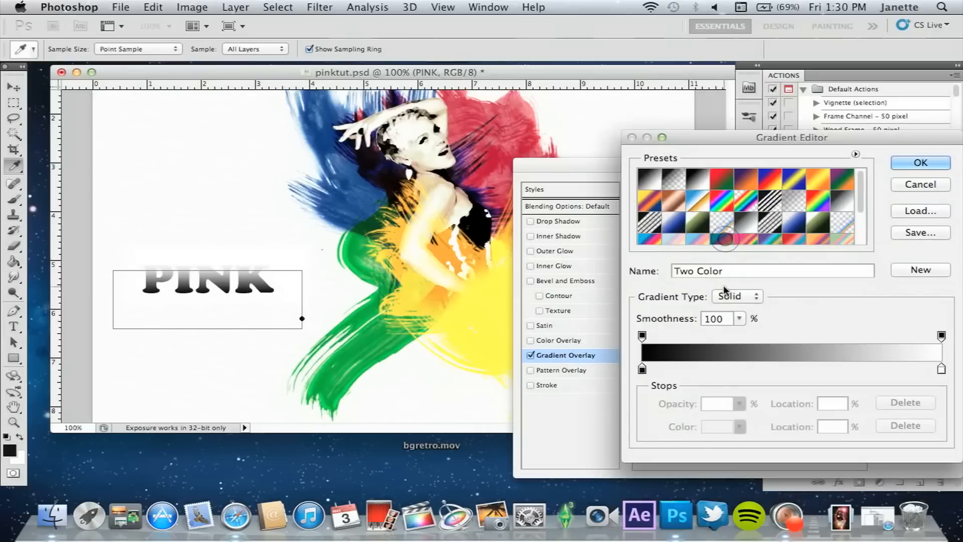
click(653, 241)
click(920, 172)
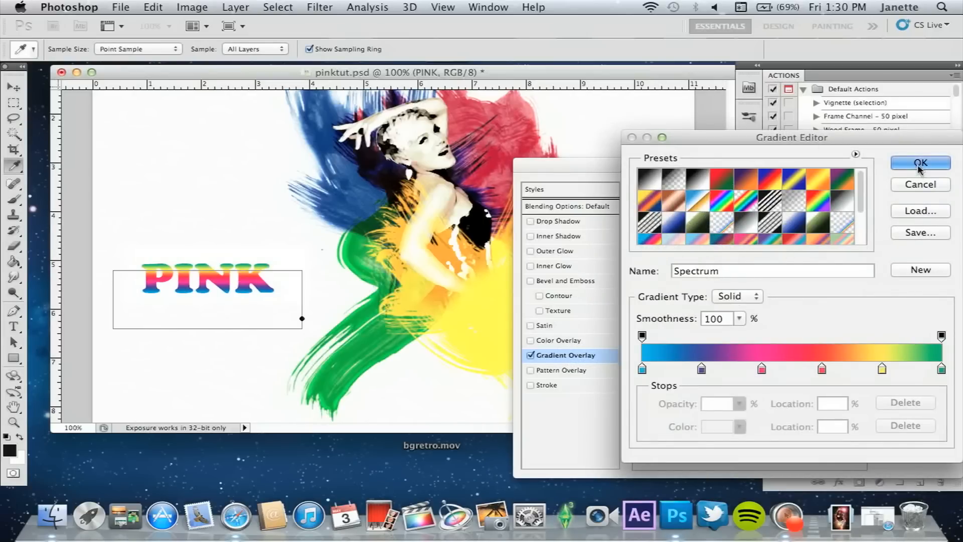
click(915, 190)
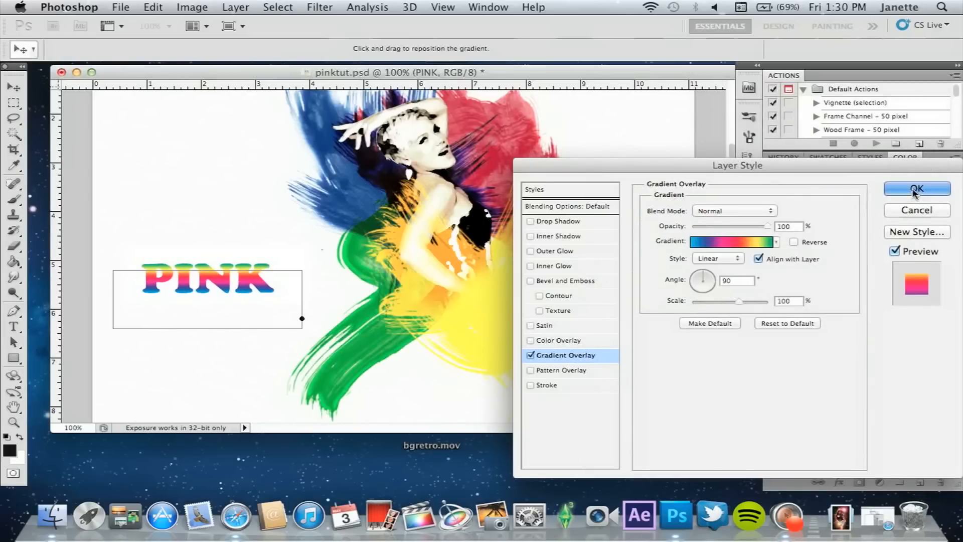
Step: Merge the gradient PINK text layer with the white Shape 1 rectangle layer into one layer
scroll(862, 432, down, 1)
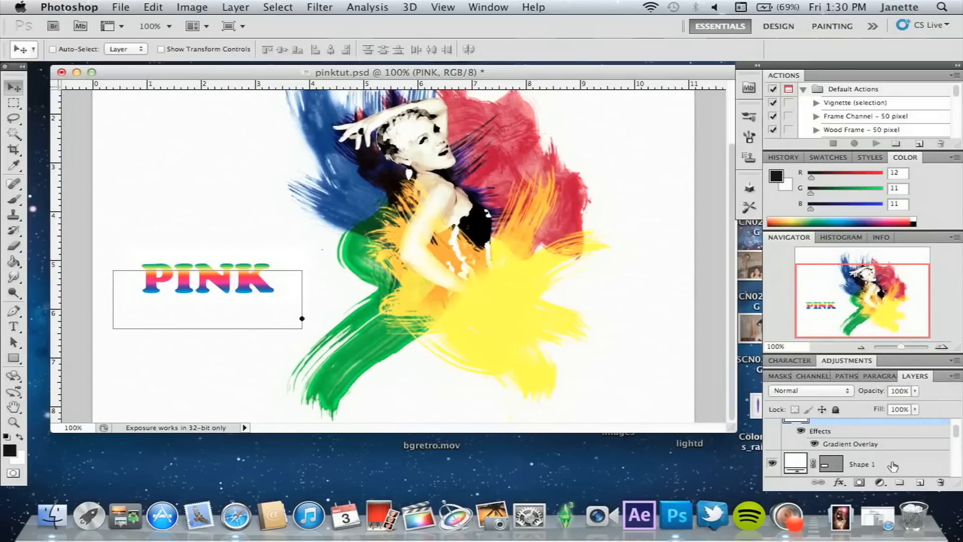
scroll(892, 466, down, 3)
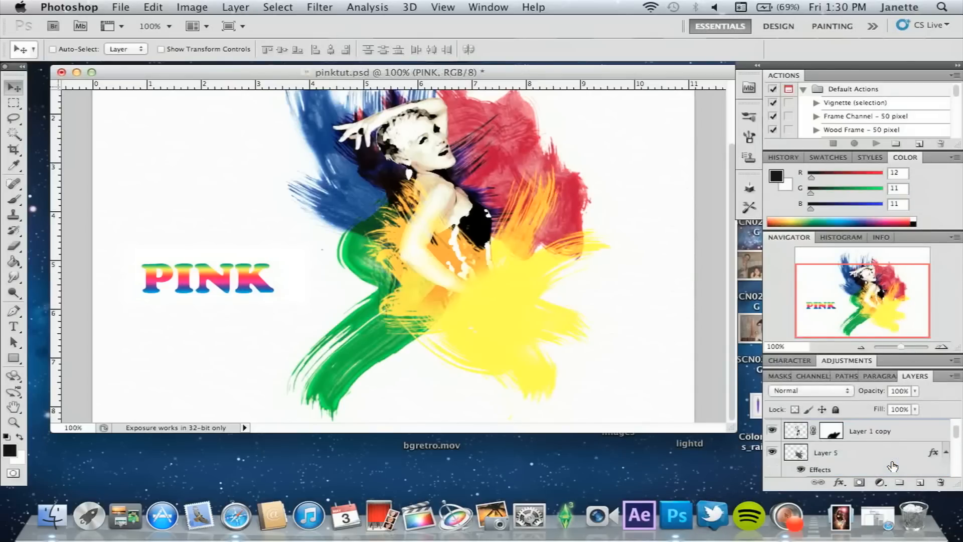
scroll(892, 479, up, 3)
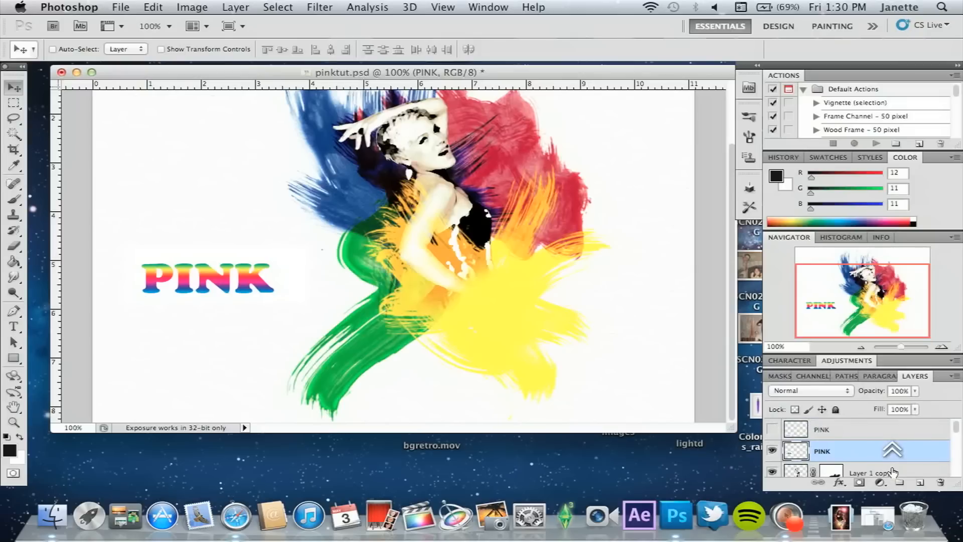
Step: Apply the Watercolor filter to the merged PINK layer with Brush Detail 11, Shadow Intensity 0 and Texture 1
click(317, 8)
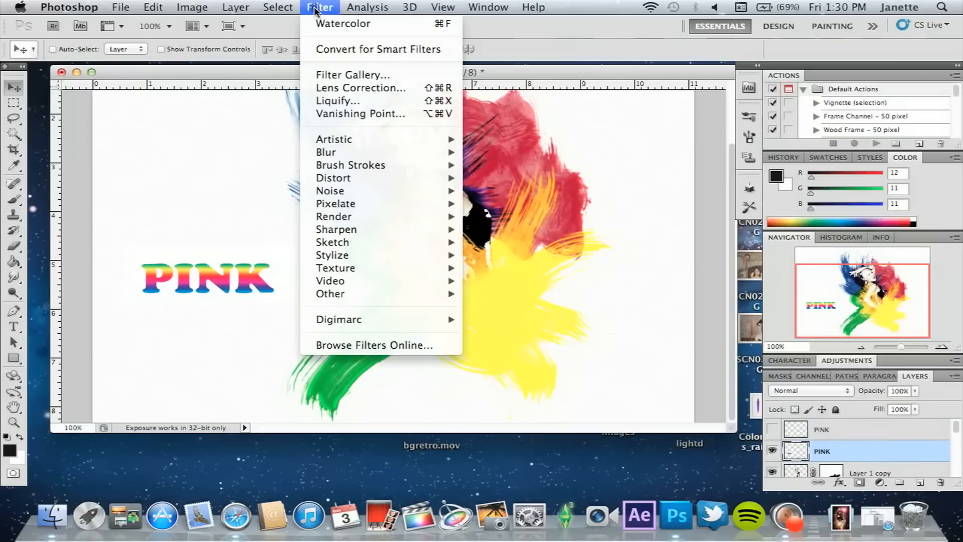
mouse_move(396, 164)
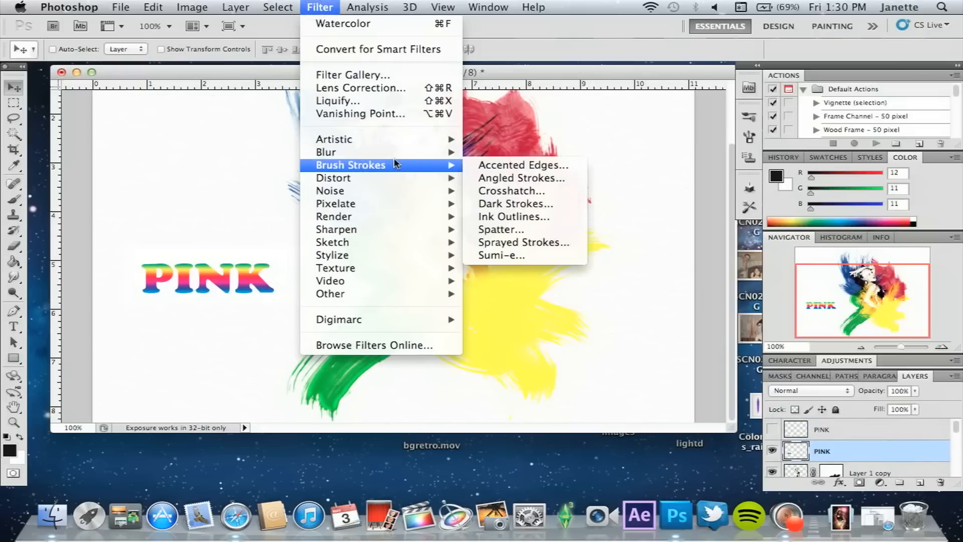
click(505, 242)
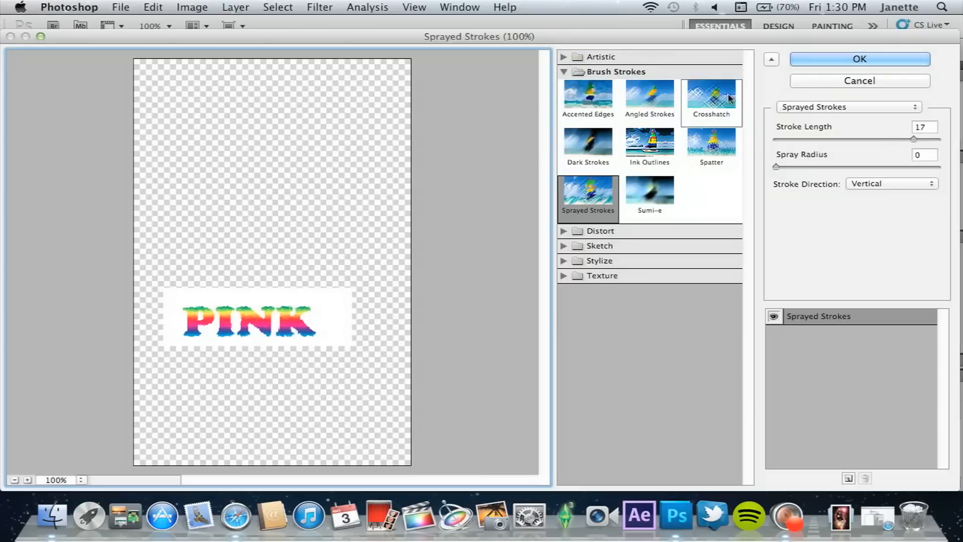
click(586, 59)
click(710, 281)
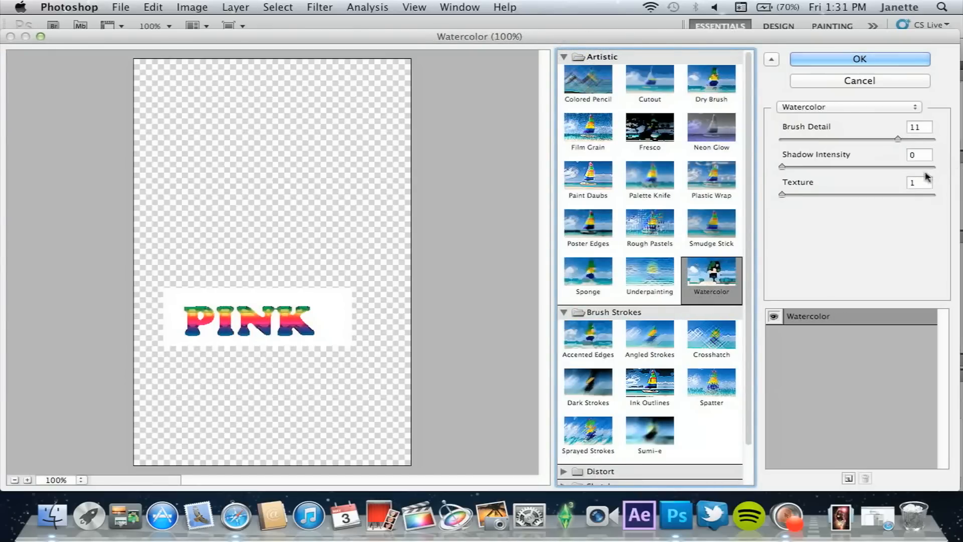
click(881, 61)
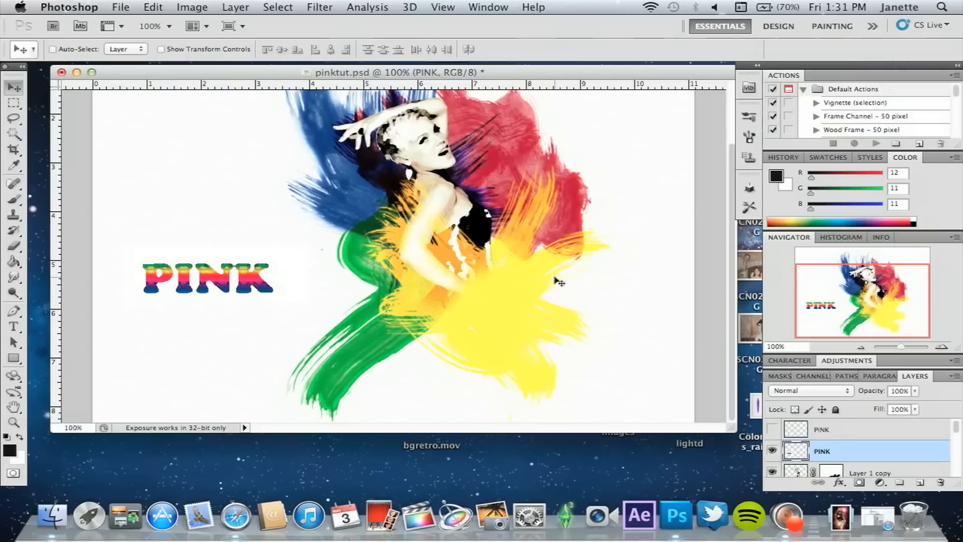
click(861, 348)
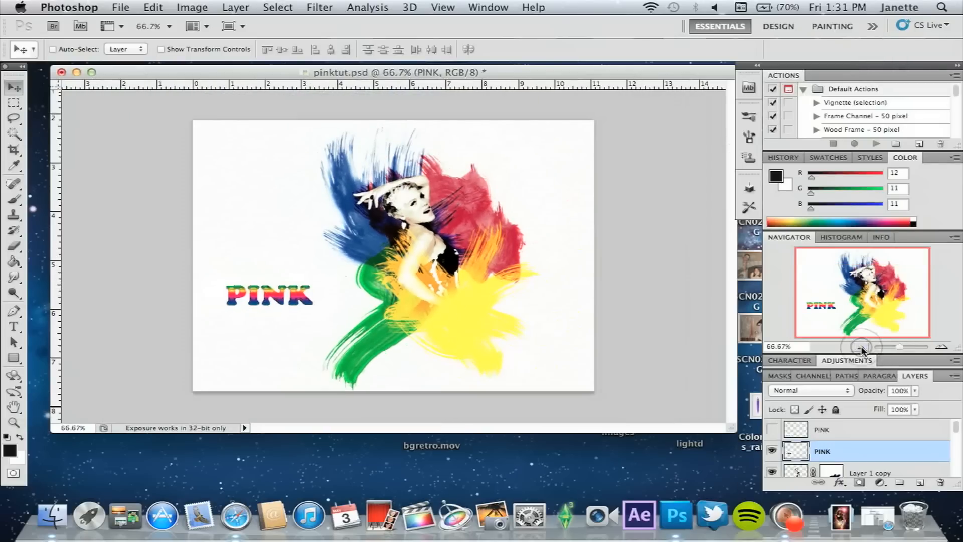